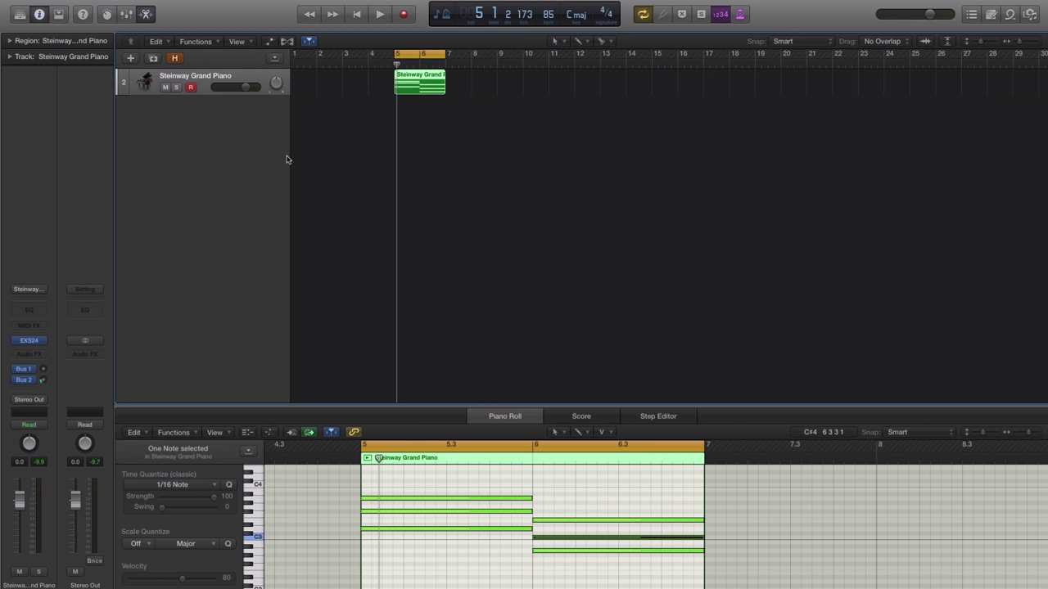
Step: Play the piano part to hear it, then open the Channel EQ on the piano channel
key(space)
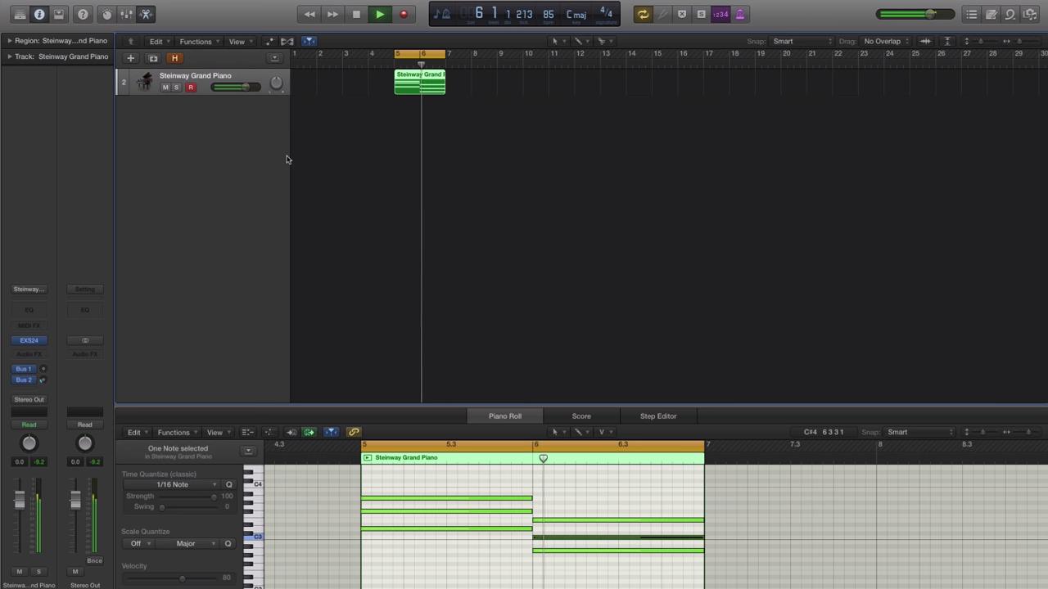
key(space)
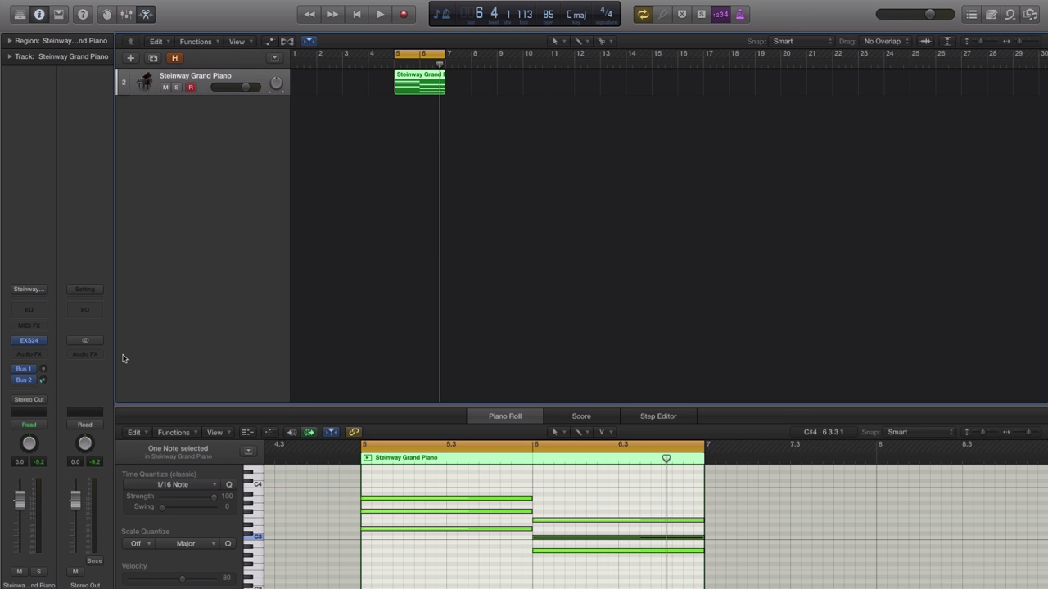
click(34, 310)
Step: Close the Channel EQ and browse the empty Audio FX slot's EQ plug-ins
drag(316, 18, 562, 96)
click(277, 99)
click(40, 350)
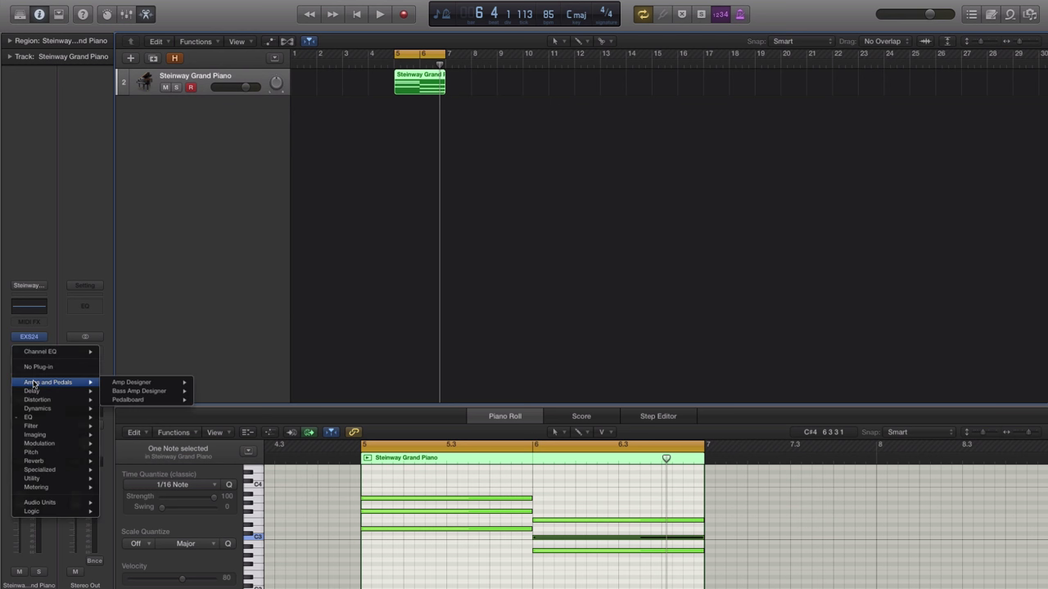
mouse_move(43, 422)
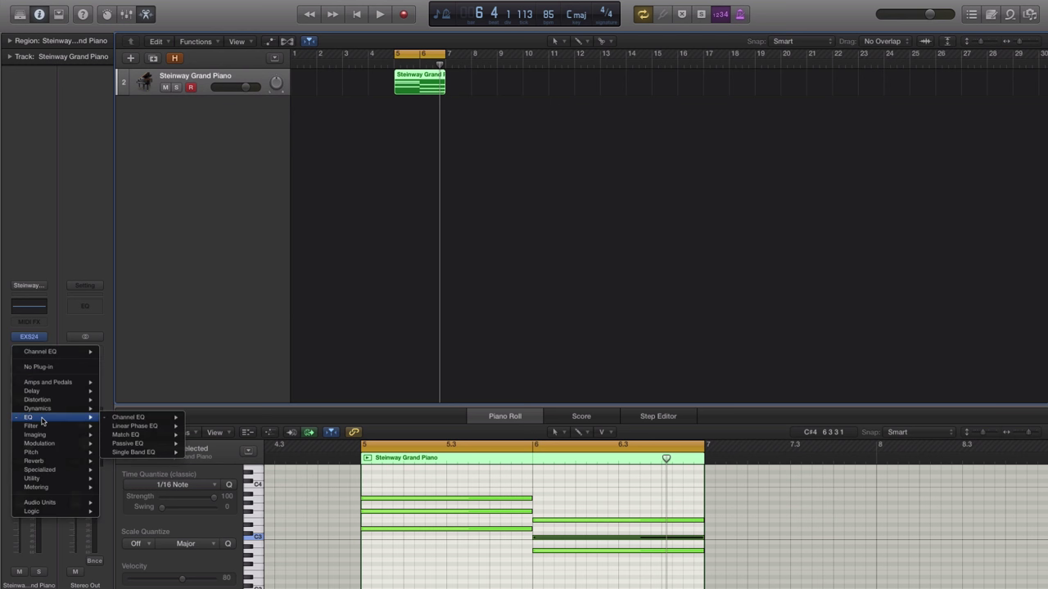
Step: Insert a stereo Single Band EQ and enlarge its window to 138%
mouse_move(162, 452)
click(197, 453)
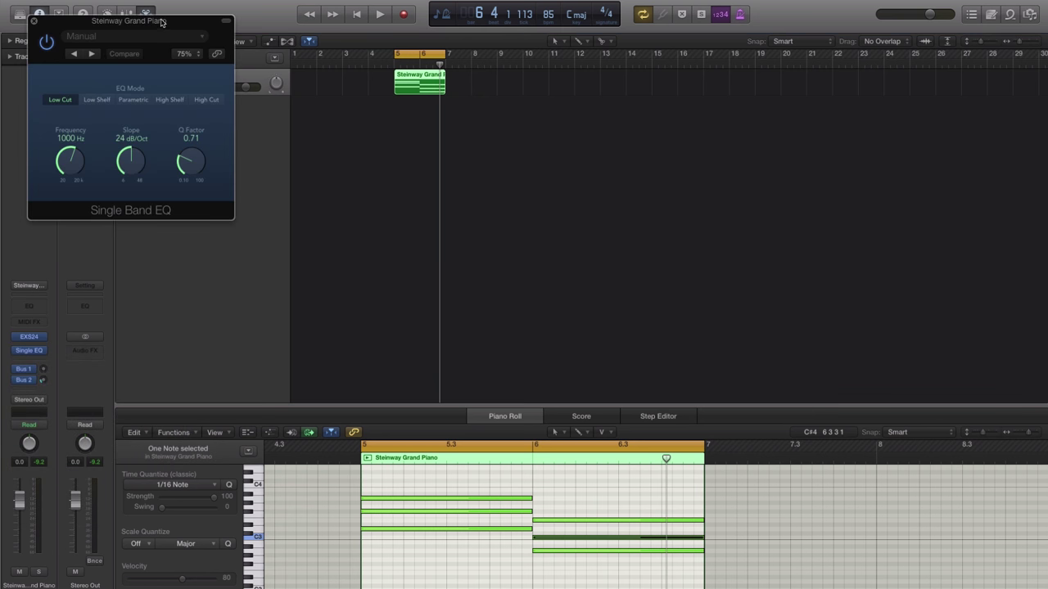
drag(162, 23, 591, 127)
drag(649, 323, 793, 411)
drag(643, 144, 550, 134)
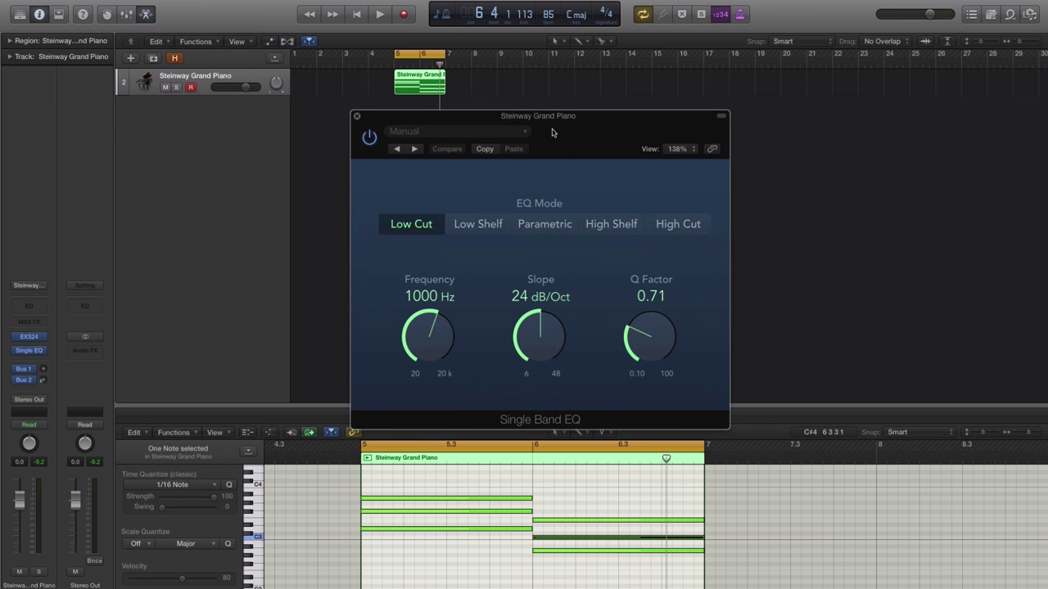
Step: Switch the EQ Mode to High Cut and raise the cutoff toward 400 Hz during playback
click(667, 225)
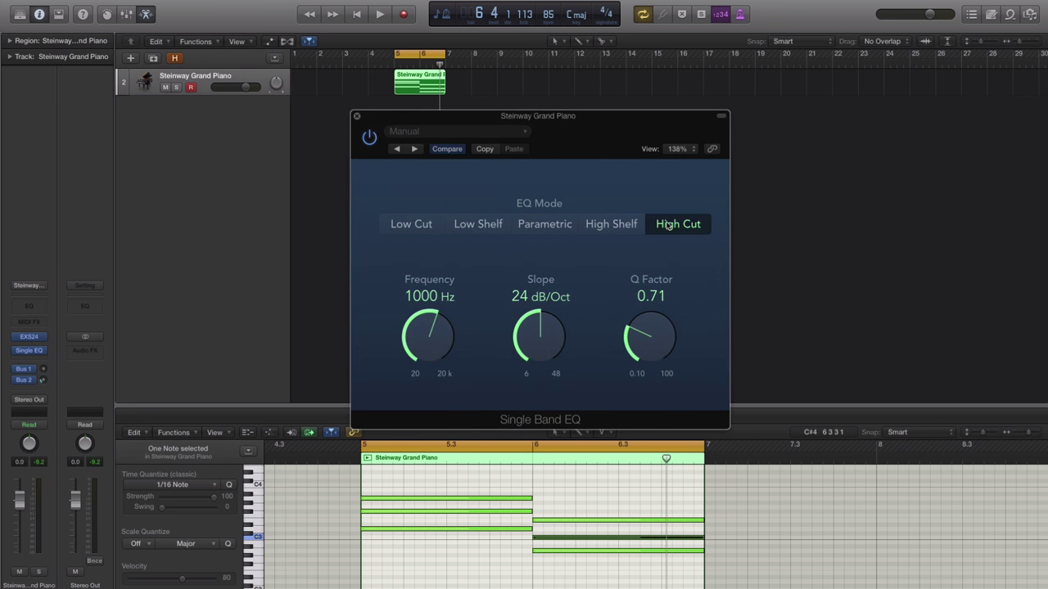
key(space)
drag(428, 332, 427, 372)
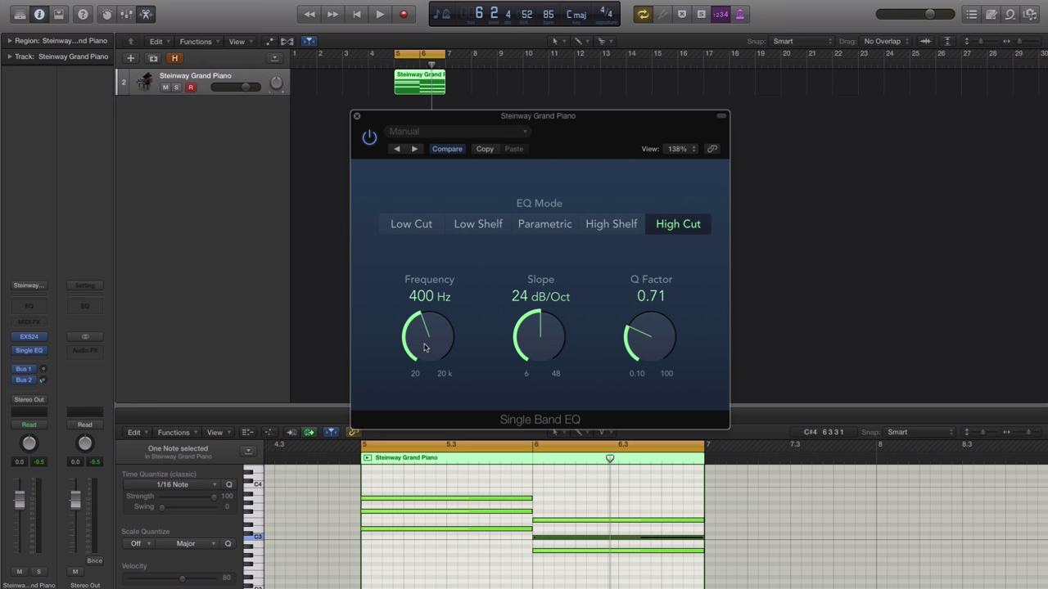
Step: Audition the high cut at about 360 Hz and 450 Hz, then settle it at 400 Hz
mouse_move(425, 348)
mouse_down()
mouse_move(424, 357)
mouse_move(423, 344)
mouse_up()
key(space)
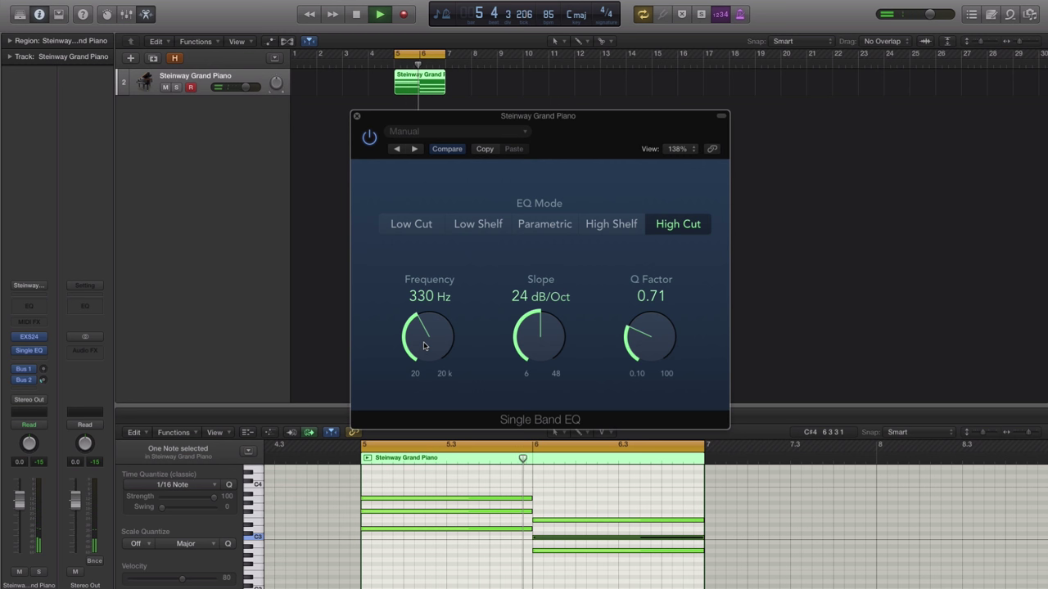
key(space)
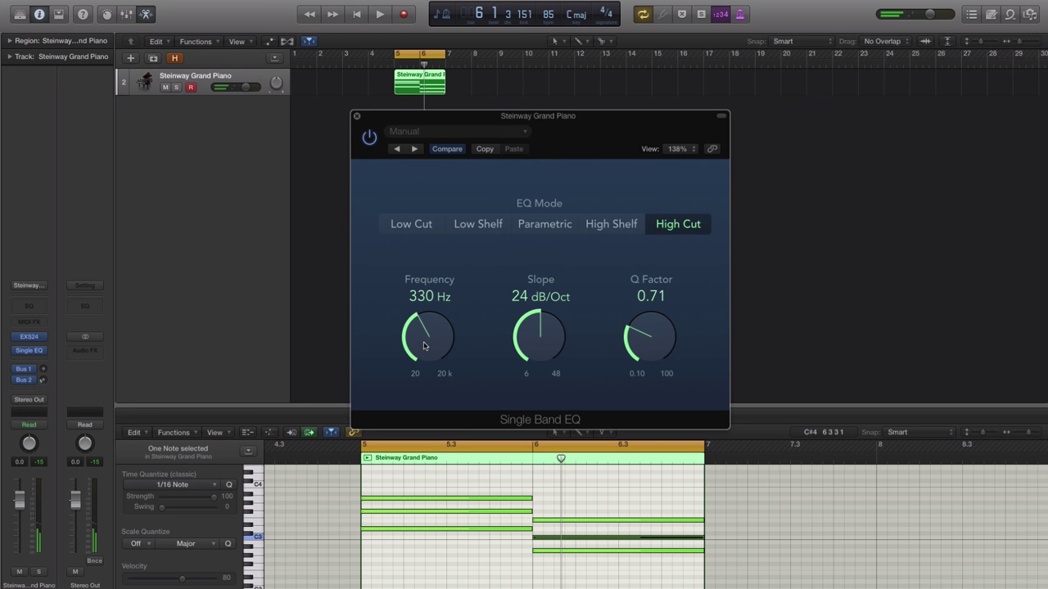
drag(423, 345, 425, 334)
key(space)
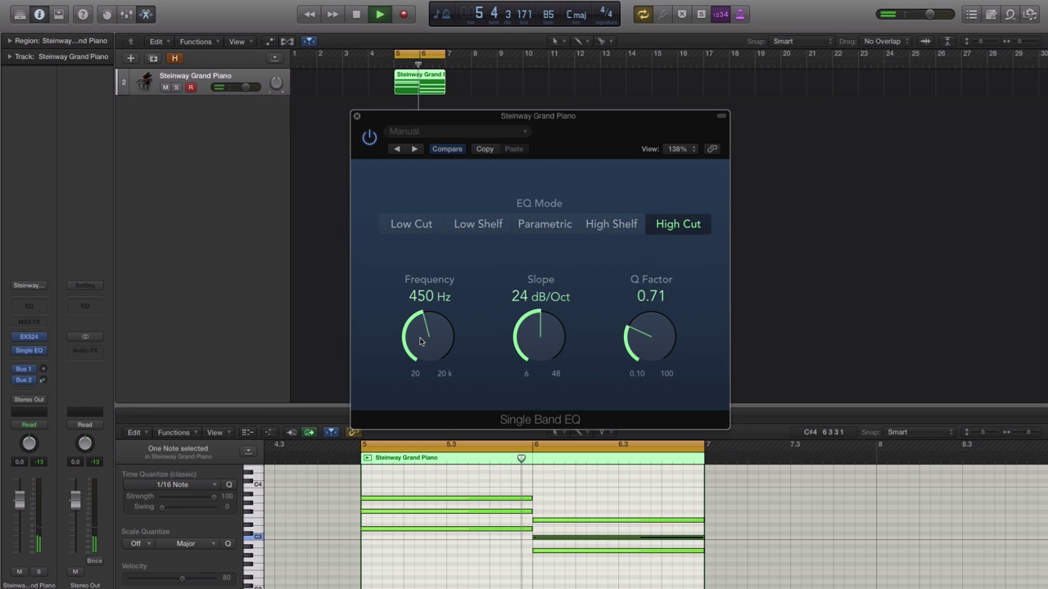
key(space)
drag(419, 341, 420, 346)
key(space)
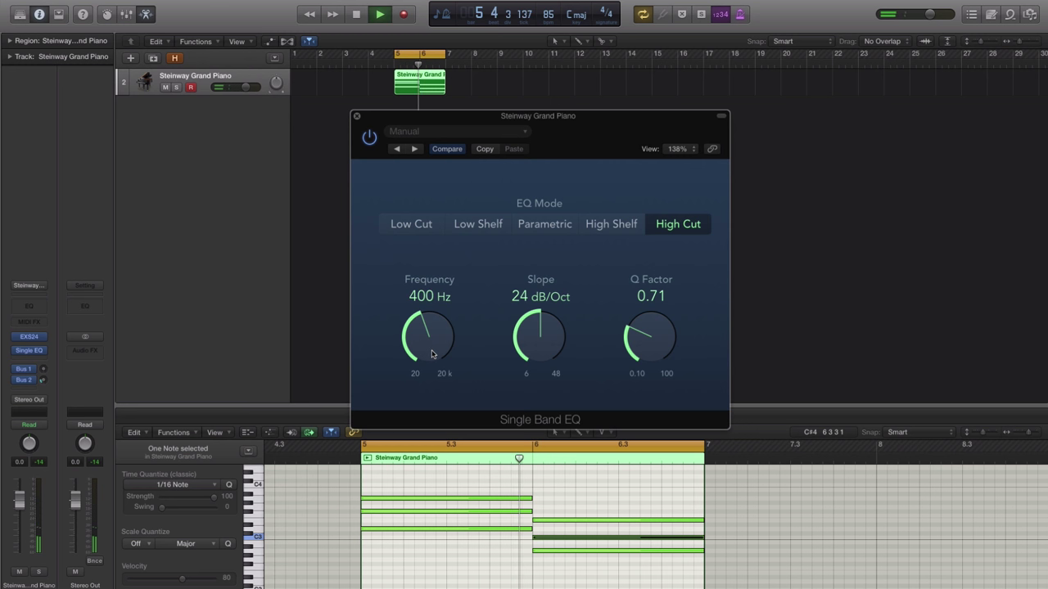
key(space)
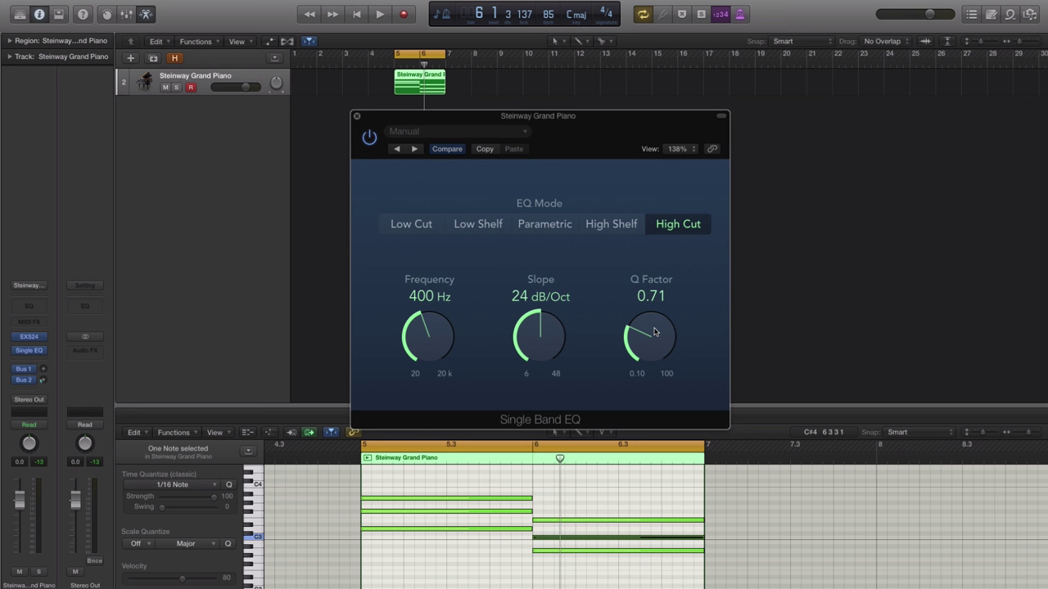
Step: Sweep the Q Factor from 1.10 up to 10.0 while playing, then settle it at 4.50
drag(654, 332, 654, 317)
key(space)
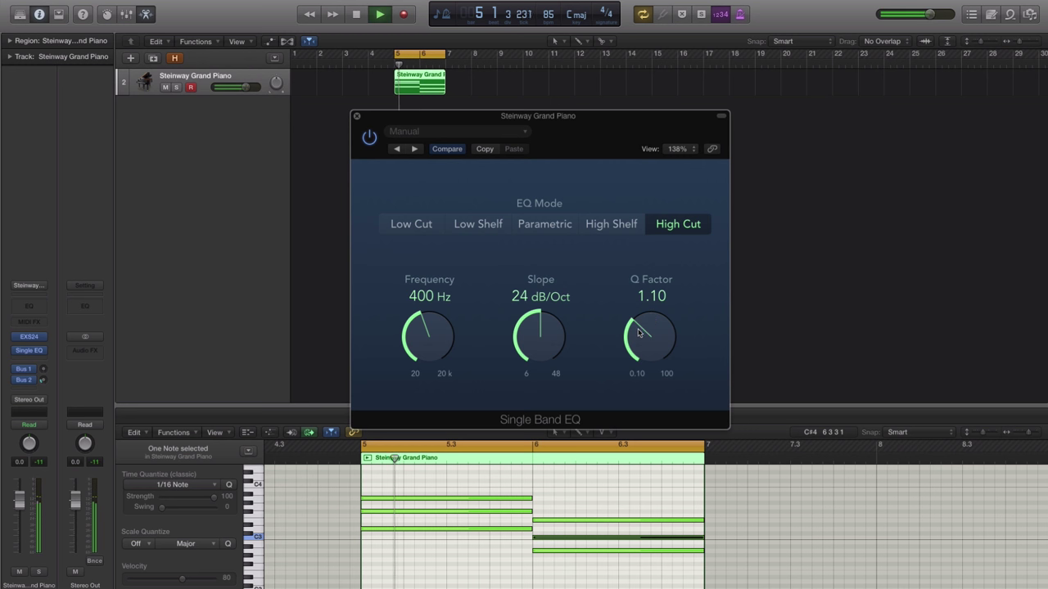
drag(652, 318, 630, 267)
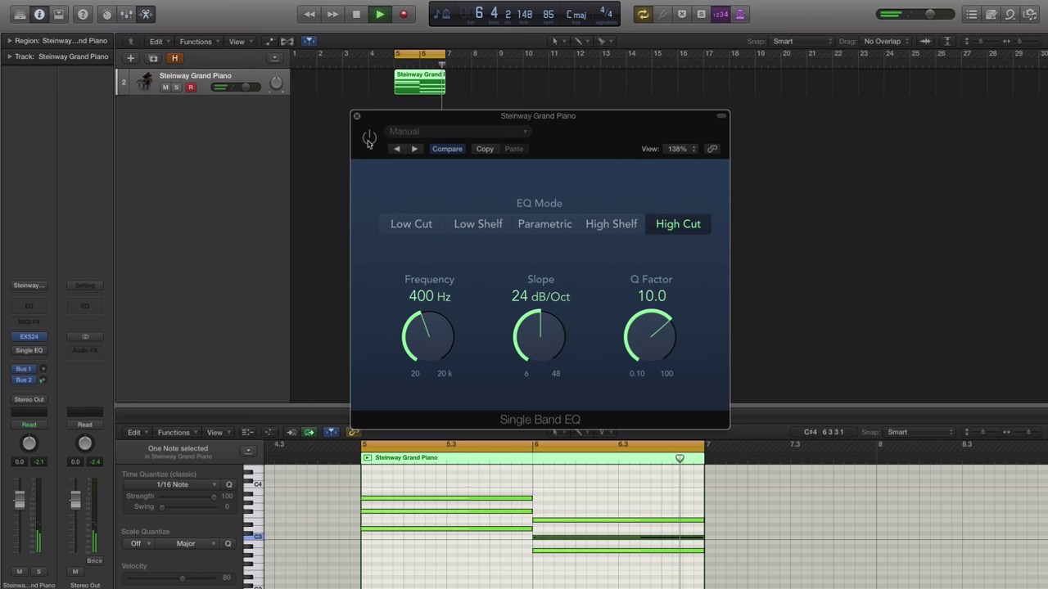
click(369, 139)
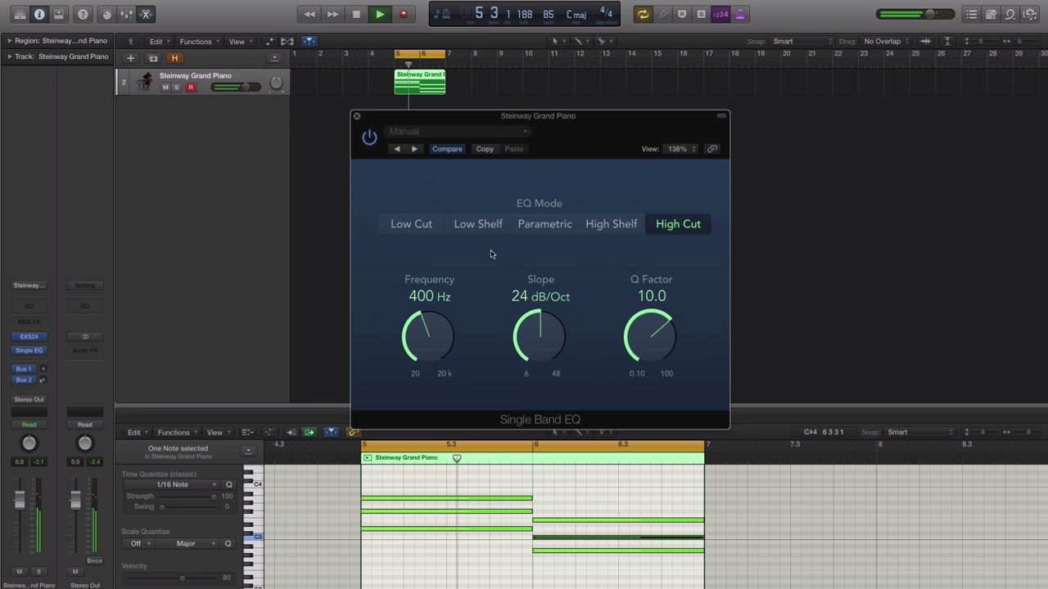
drag(651, 335, 642, 366)
scroll(642, 366, down, 3)
scroll(641, 367, up, 3)
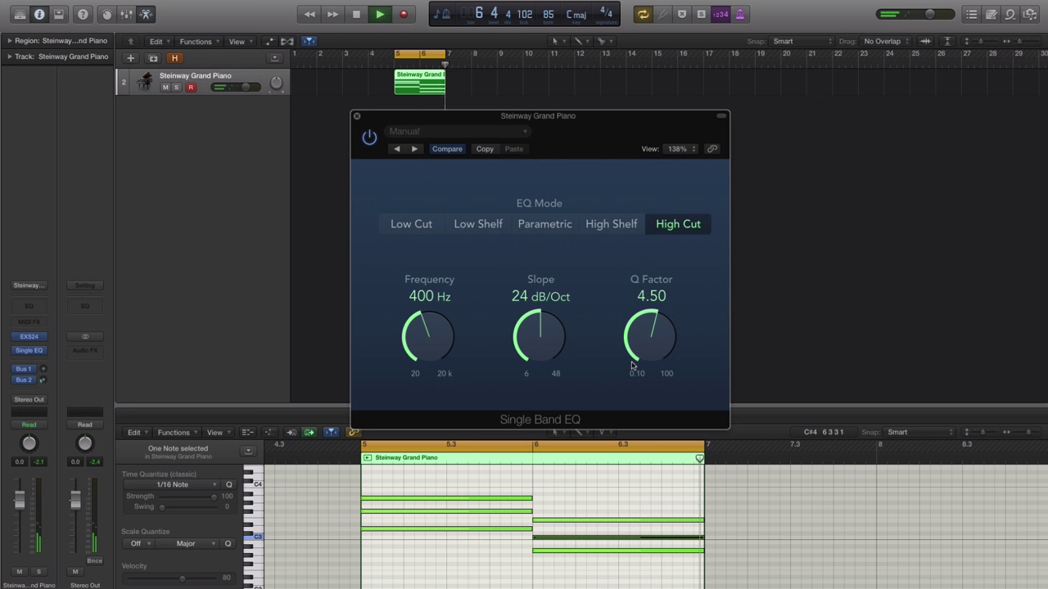
key(space)
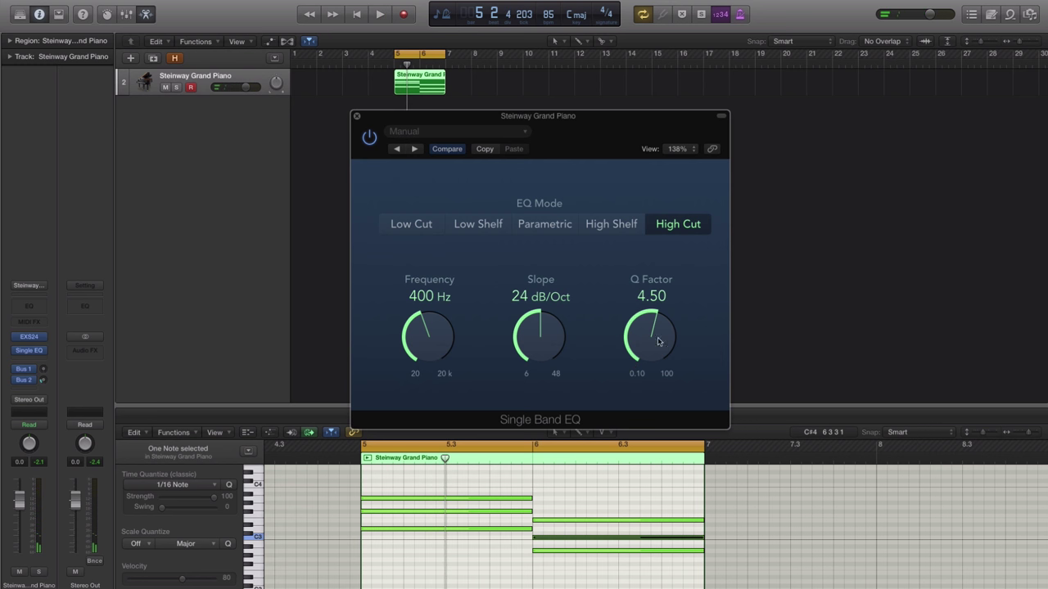
Step: Close the Single Band EQ and insert a stereo Passive EQ in the next Audio FX slot
click(358, 118)
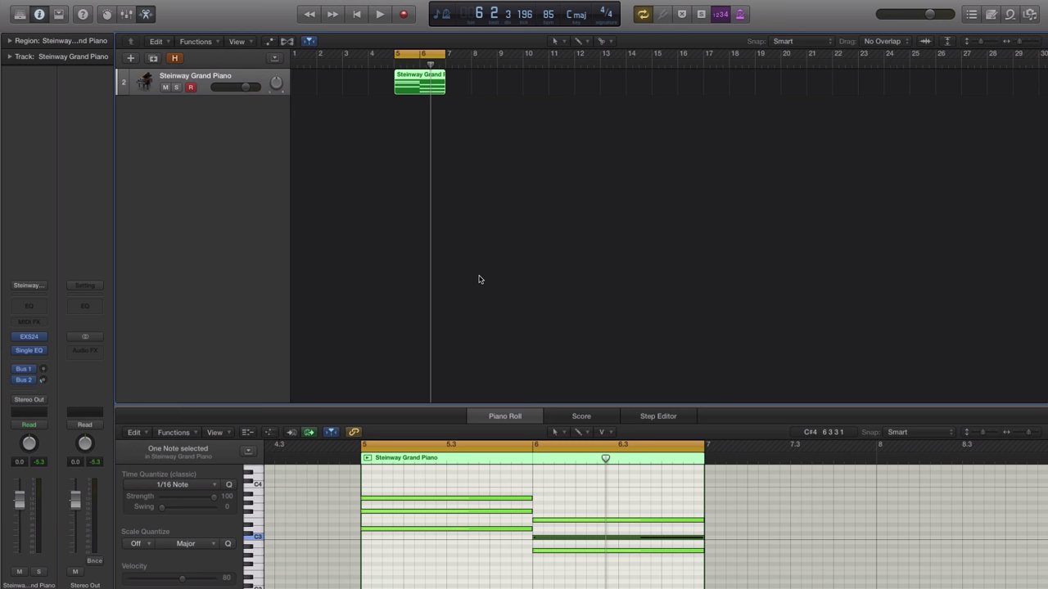
click(33, 360)
mouse_move(57, 397)
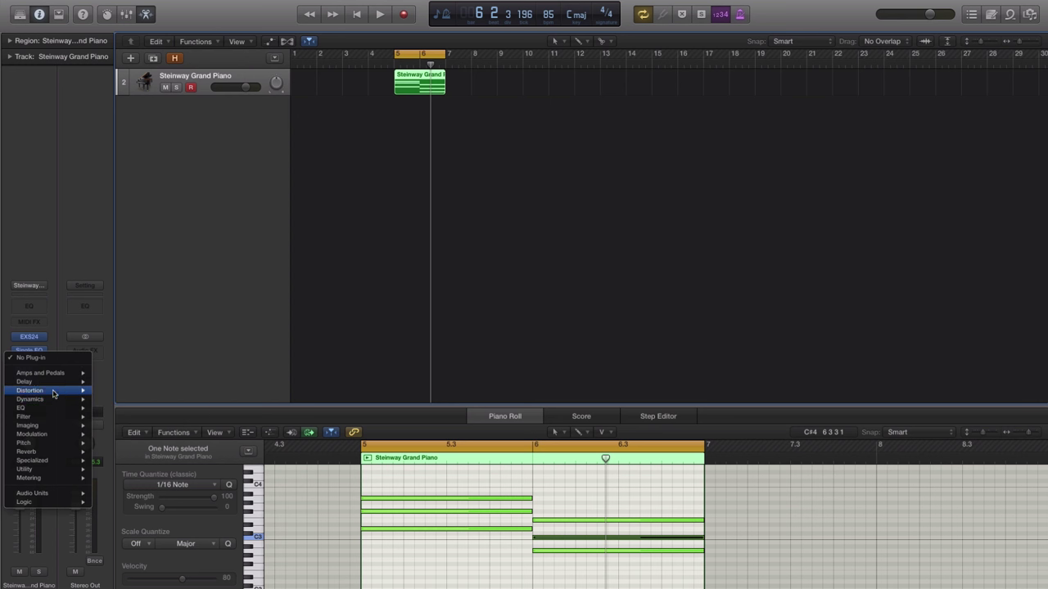
mouse_move(52, 425)
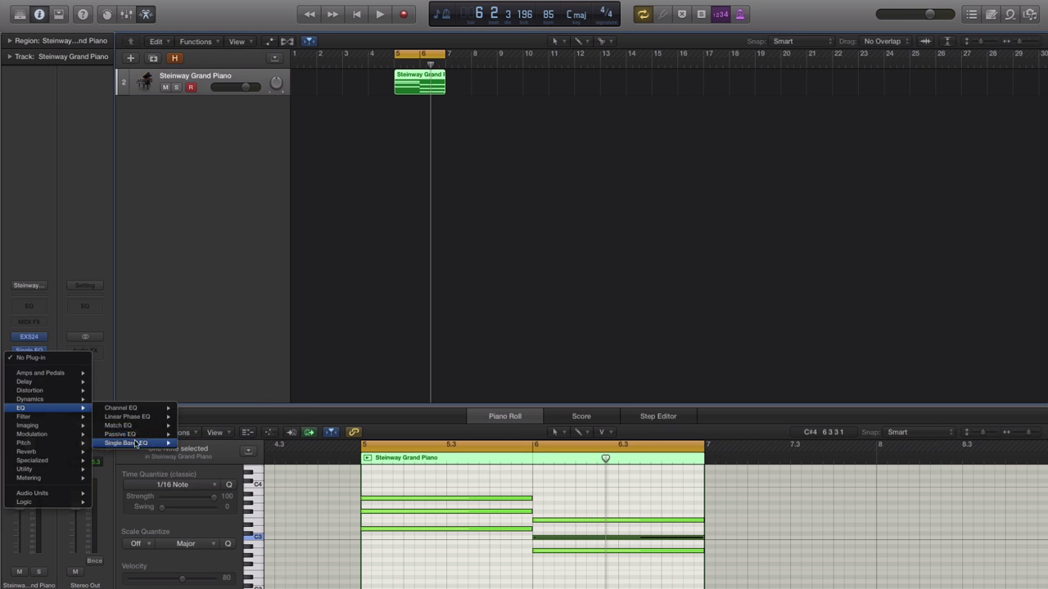
mouse_move(138, 435)
click(199, 434)
Step: Center the Passive EQ window and switch it from Left/Right to Mid/Side
drag(374, 27, 697, 106)
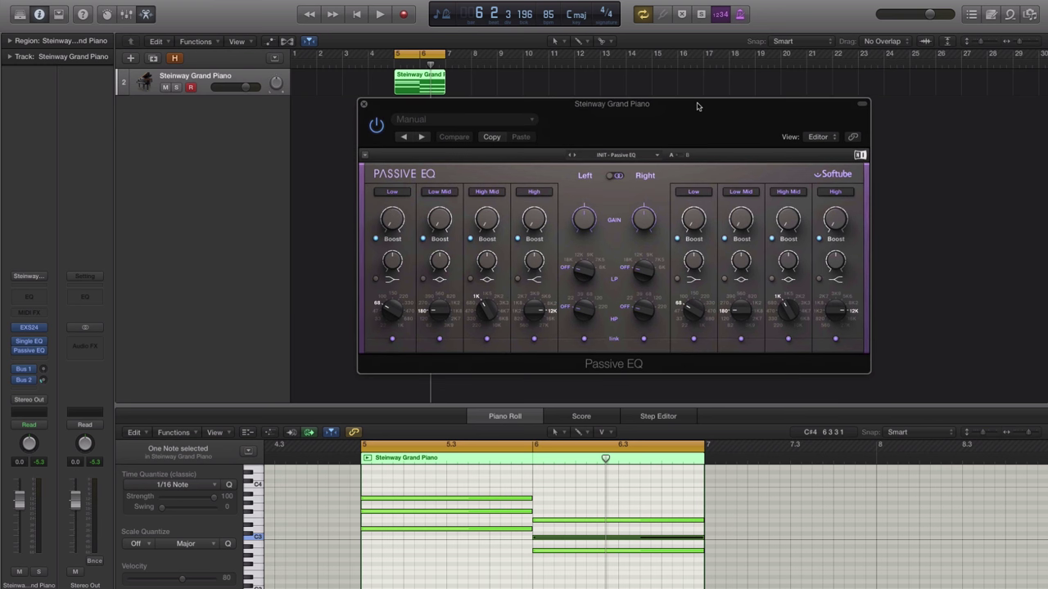
click(615, 176)
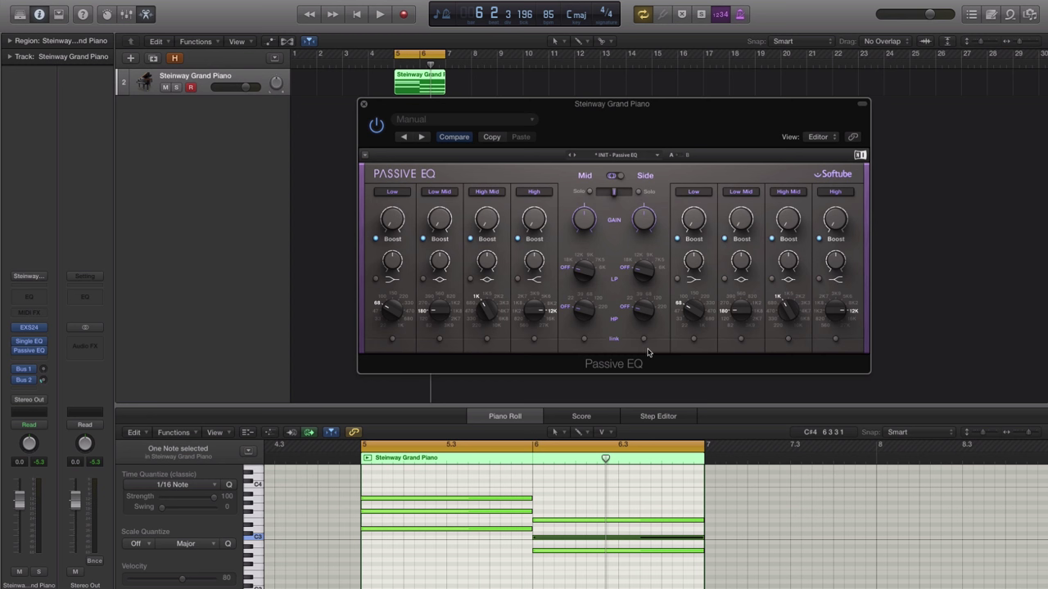
Step: Set the Side HP knob to 220 and the Mid LP to 6K, auditioning with playback
drag(649, 316, 649, 286)
key(space)
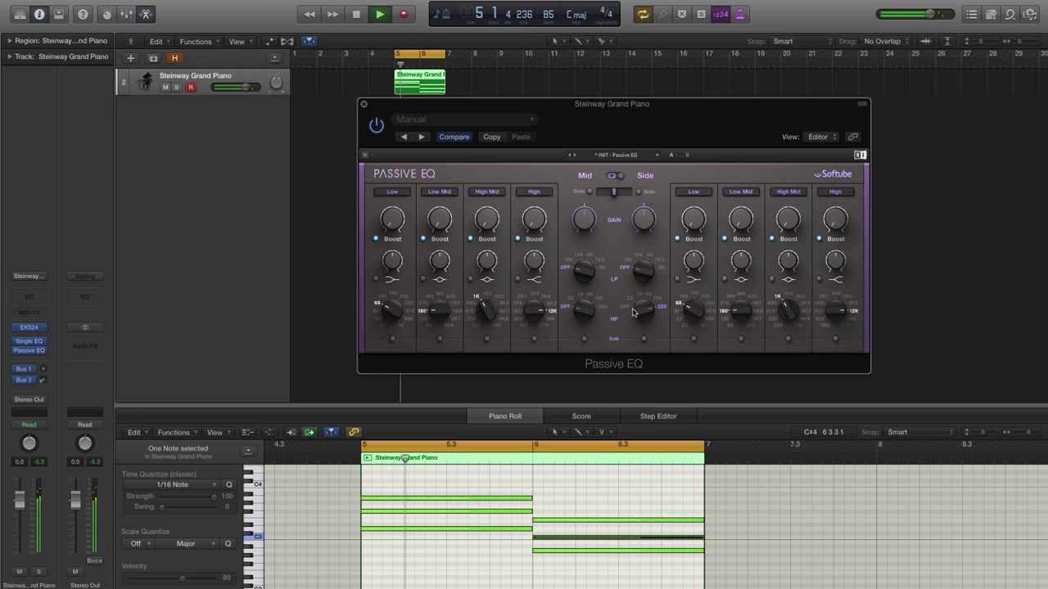
key(space)
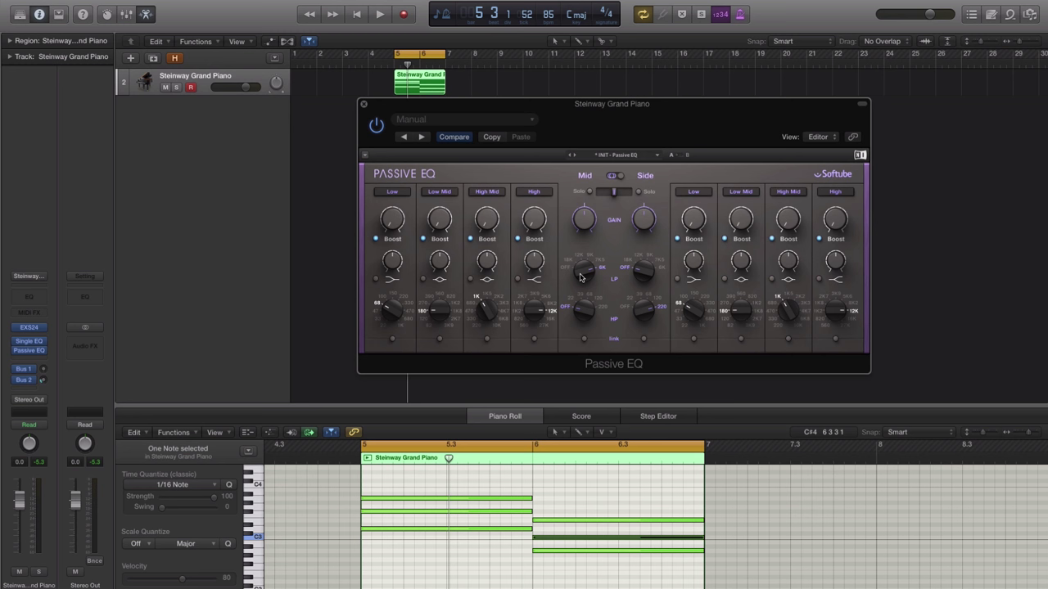
key(space)
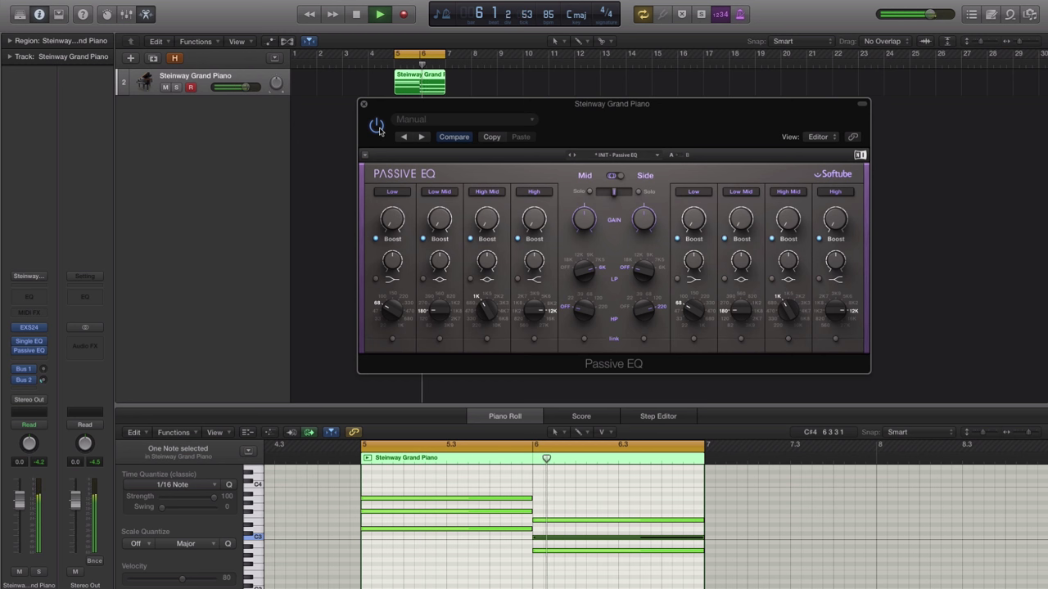
key(space)
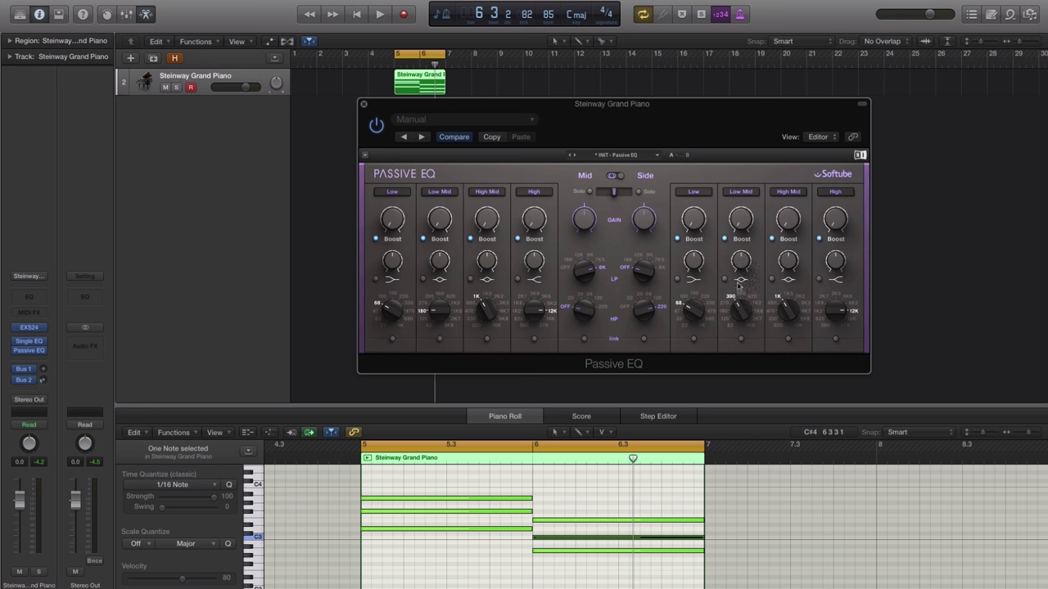
Step: Boost the Side Low Mid band to about 9.70 while the piano plays
key(space)
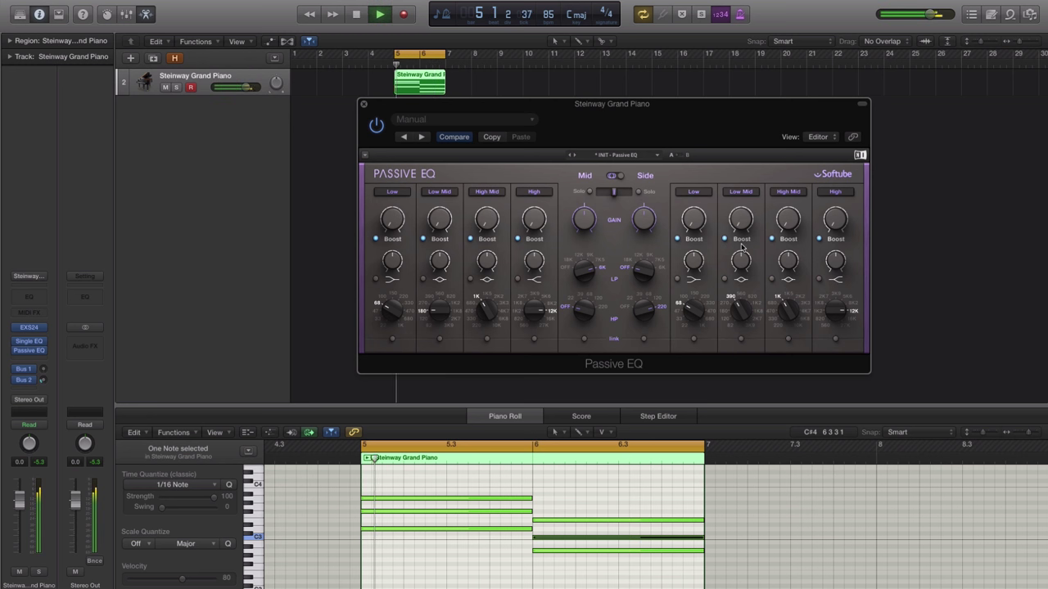
drag(741, 218, 741, 174)
drag(741, 223, 740, 223)
key(space)
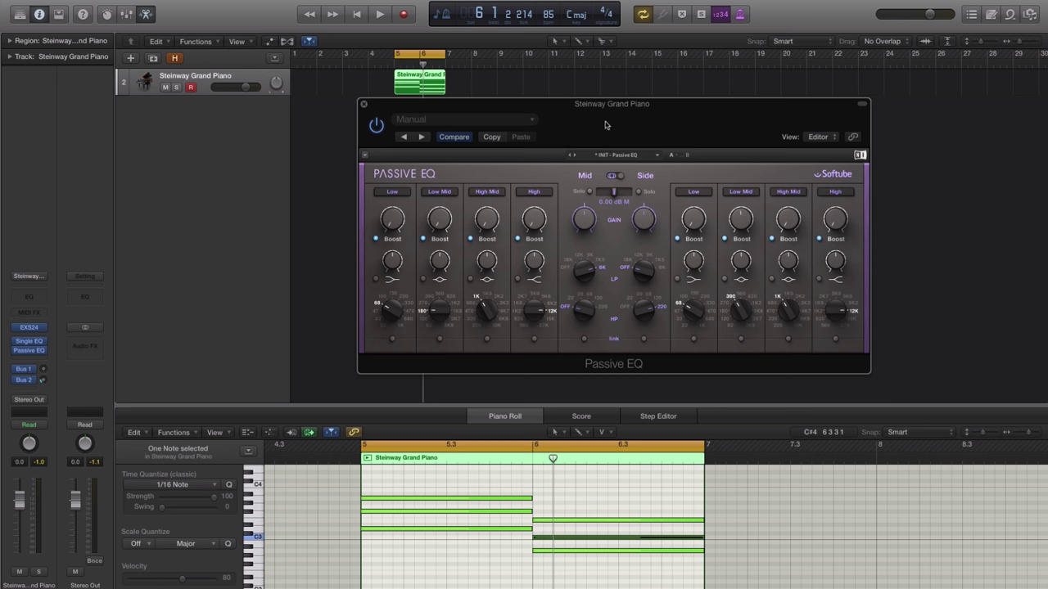
Step: Compare the piano with the Passive EQ bypassed and active, then close its window
key(space)
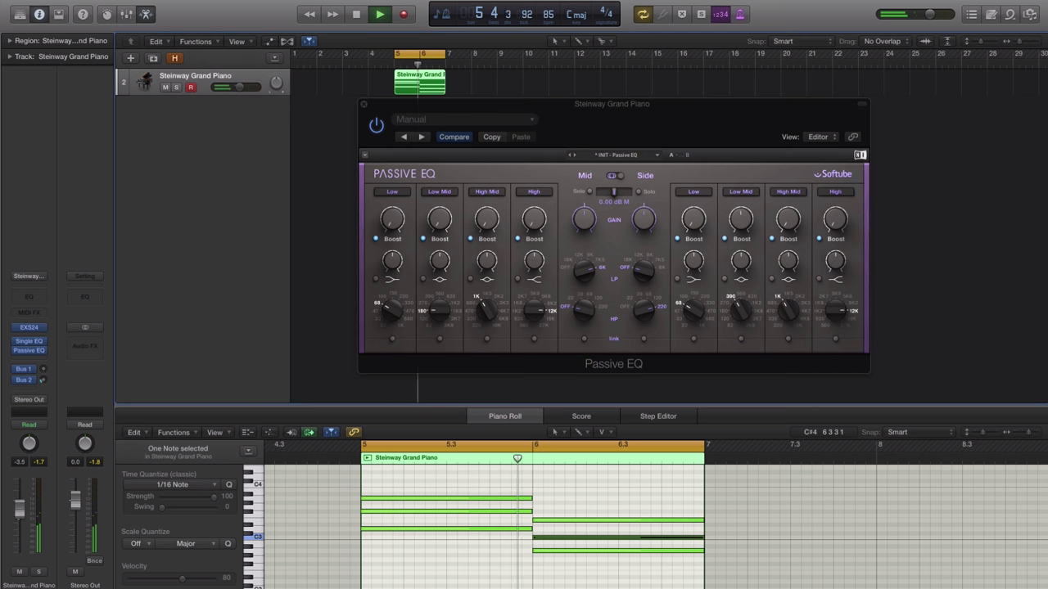
key(space)
click(376, 127)
key(space)
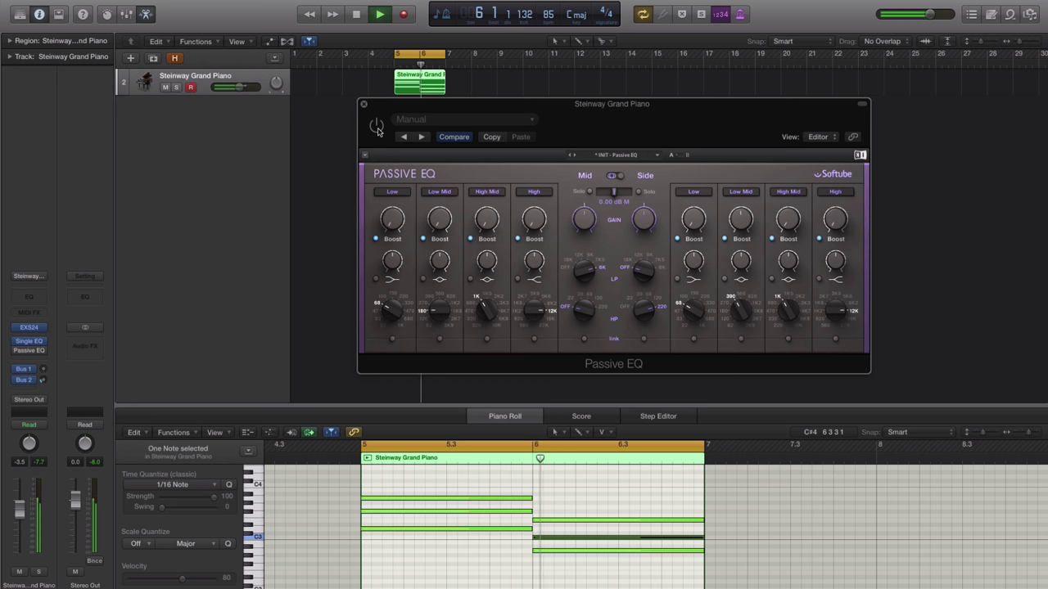
click(376, 127)
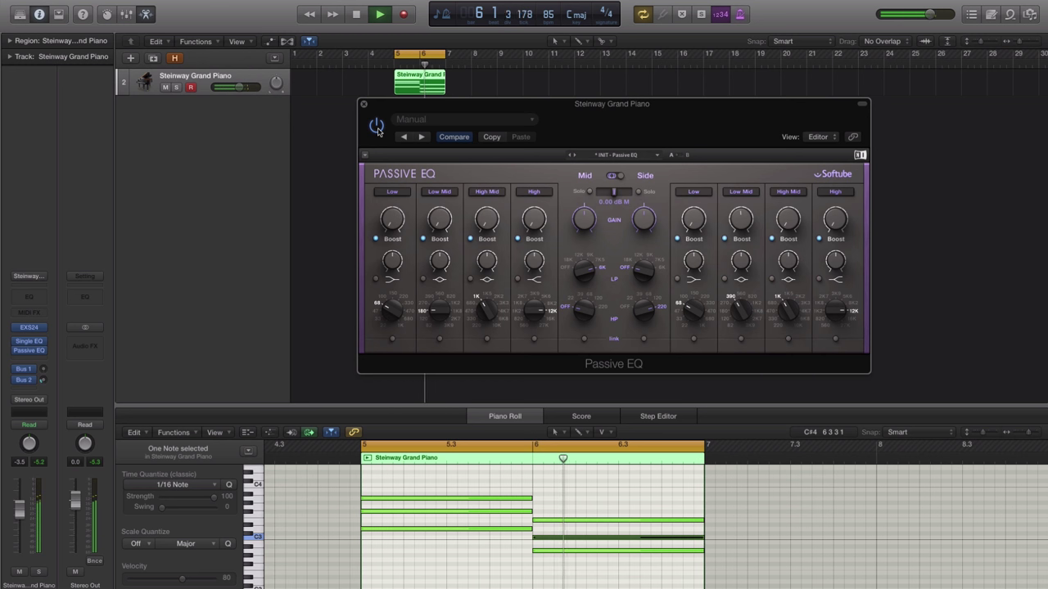
key(space)
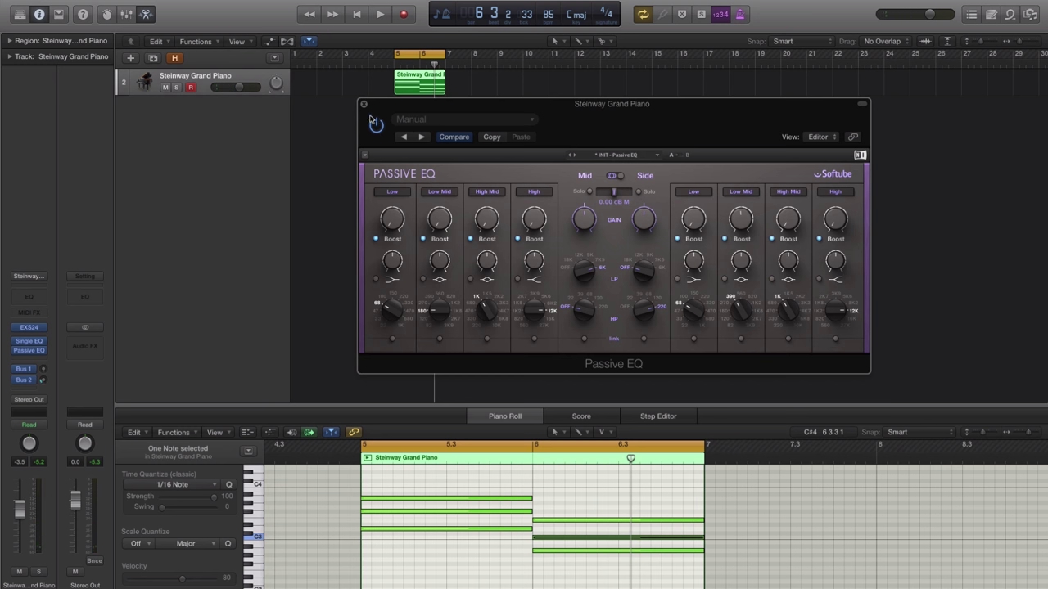
click(365, 106)
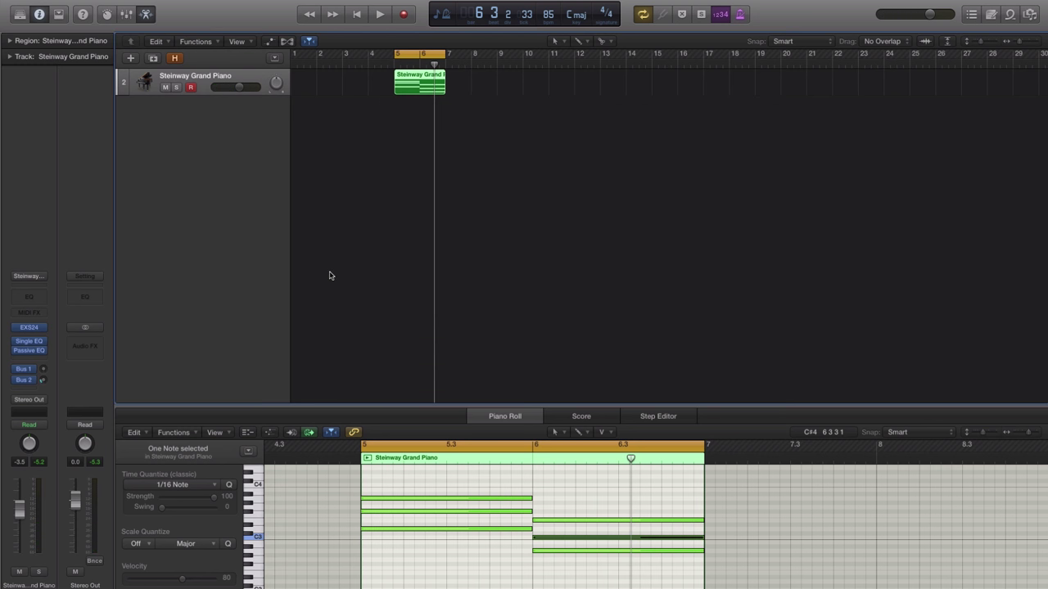
Step: Insert a Modulation > Tremolo effect after the Passive EQ
click(44, 359)
mouse_move(29, 437)
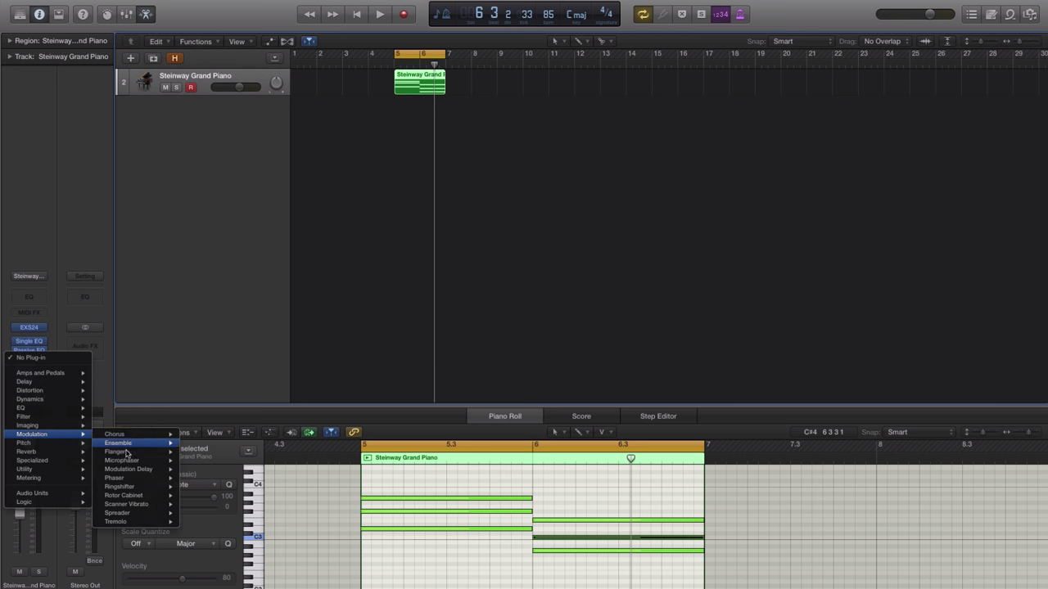
mouse_move(126, 521)
click(200, 523)
drag(236, 40, 711, 196)
Step: Set Tremolo Smoothing to 50% and Depth to 70% during playback, then close it
key(space)
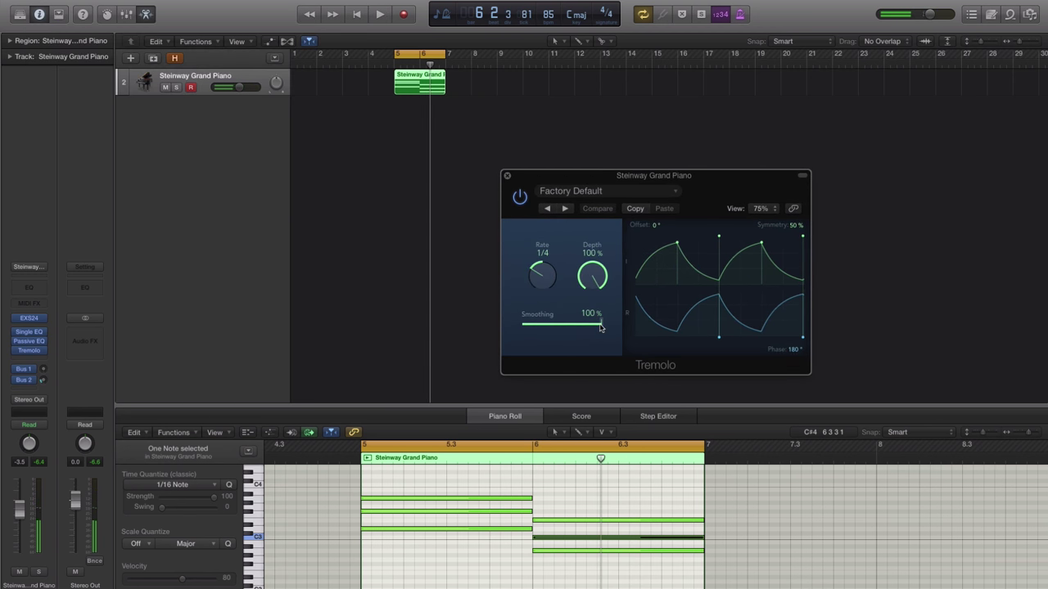
drag(601, 325, 560, 328)
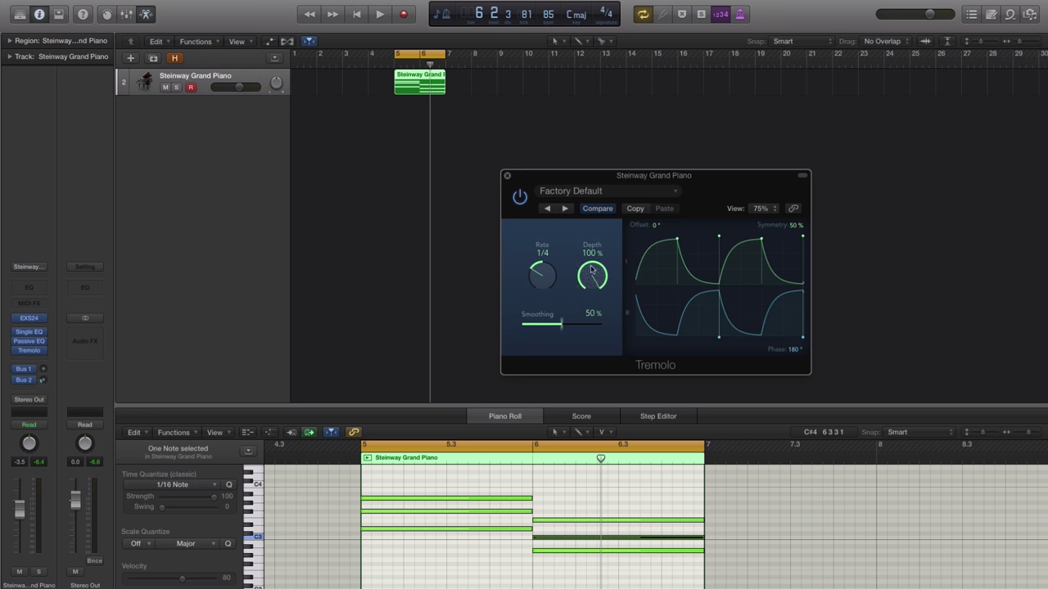
drag(592, 273, 582, 334)
key(space)
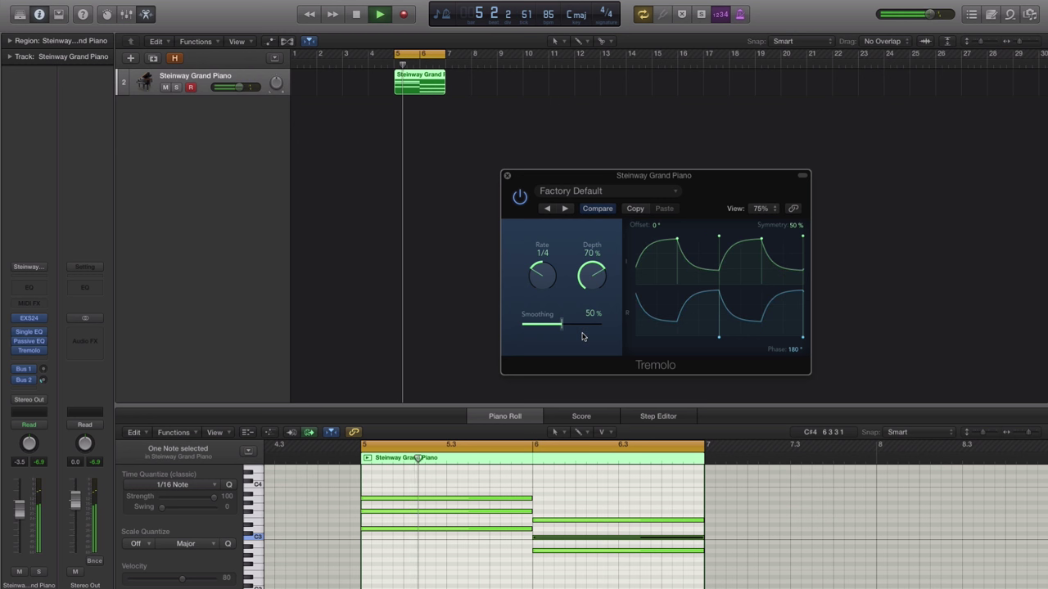
mouse_move(587, 298)
mouse_down()
mouse_move(586, 333)
mouse_move(587, 281)
mouse_up()
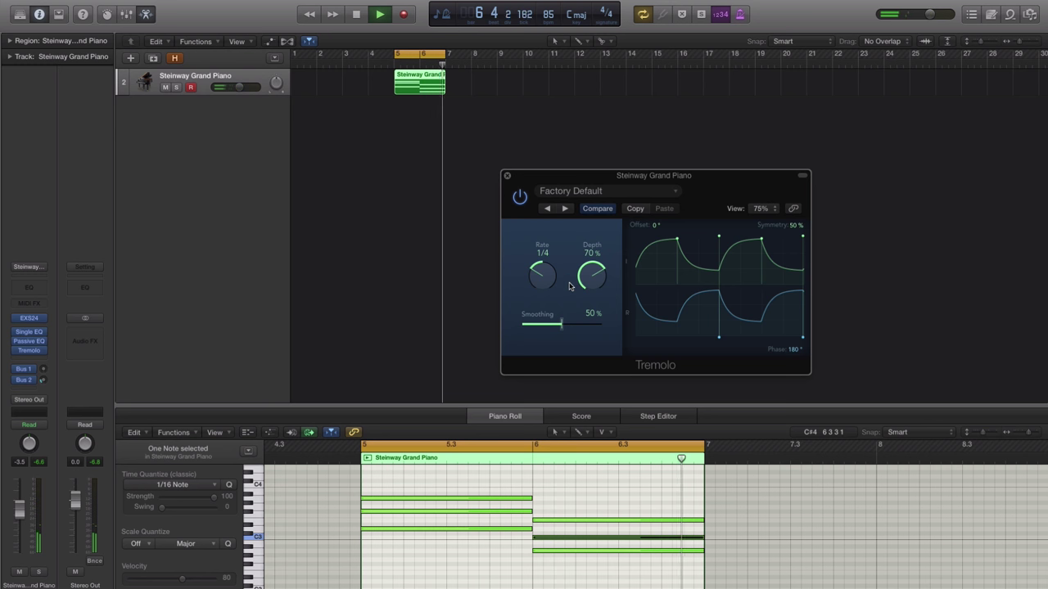
key(space)
click(507, 175)
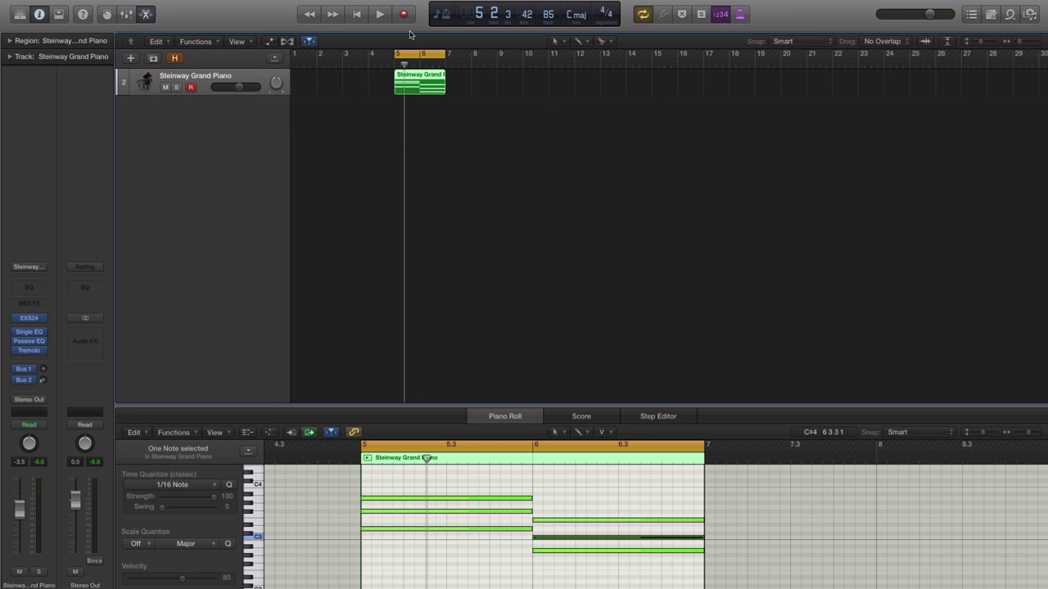
Step: Bounce the Steinway Grand region in place to a new audio track and split it at bar 6
right_click(424, 77)
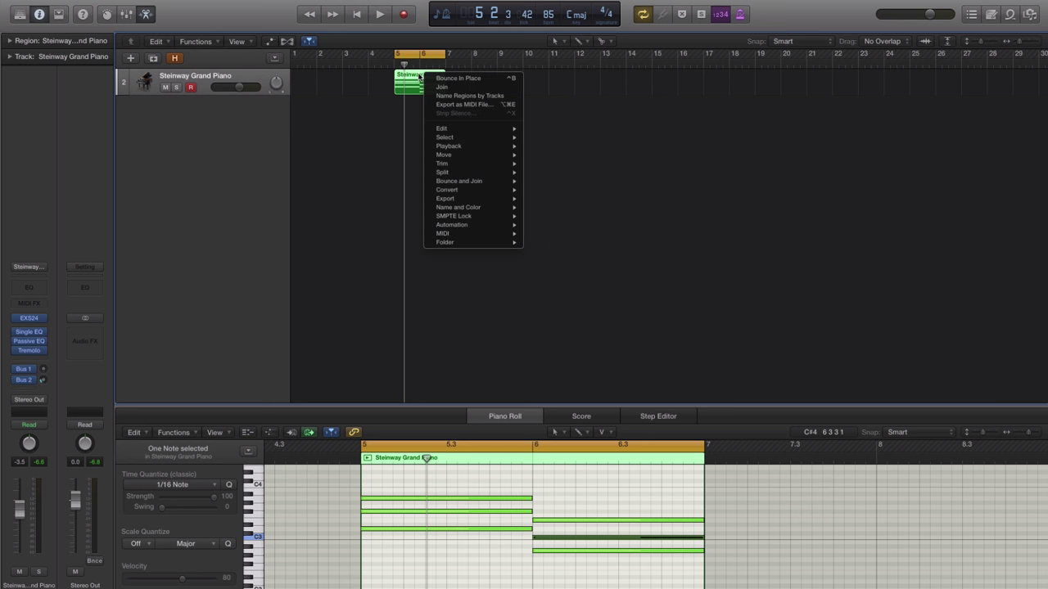
click(419, 76)
right_click(412, 76)
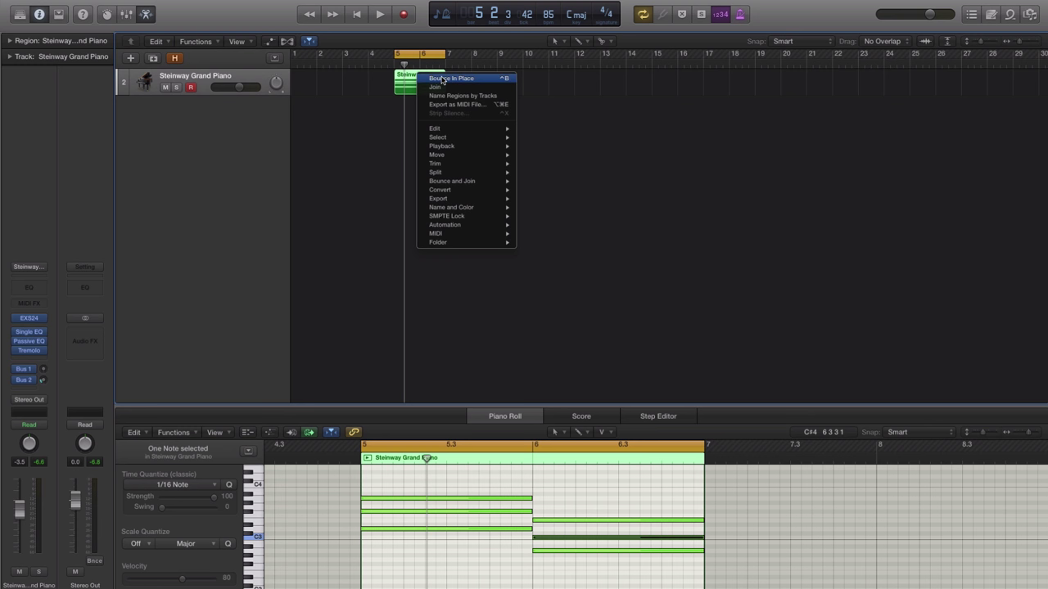
click(442, 78)
click(605, 204)
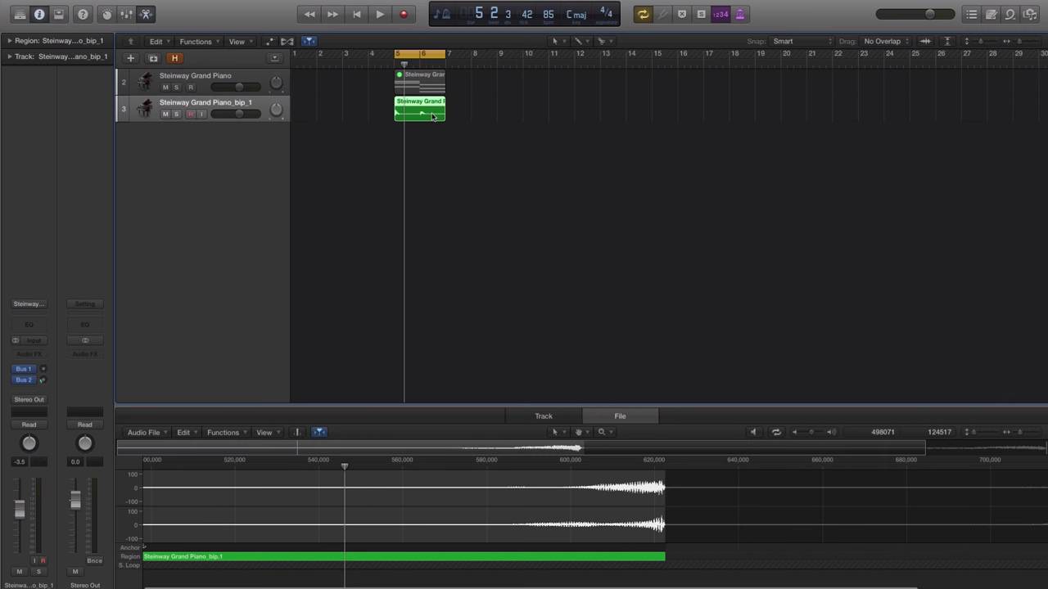
click(432, 113)
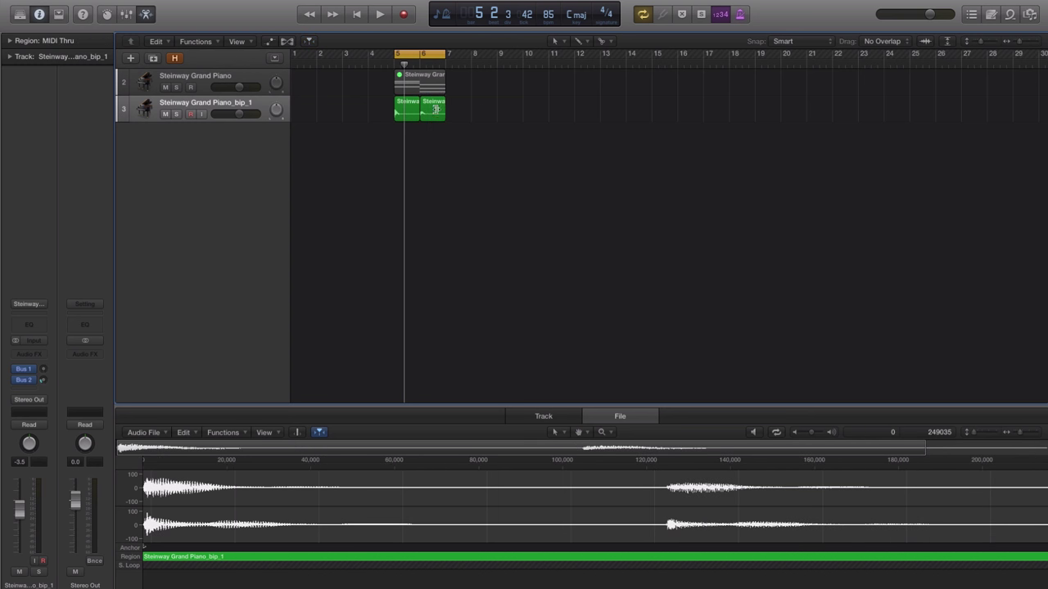
Step: Reverse the second half, then the first half, of the bounced piano audio with Functions > Reverse
click(435, 112)
click(224, 433)
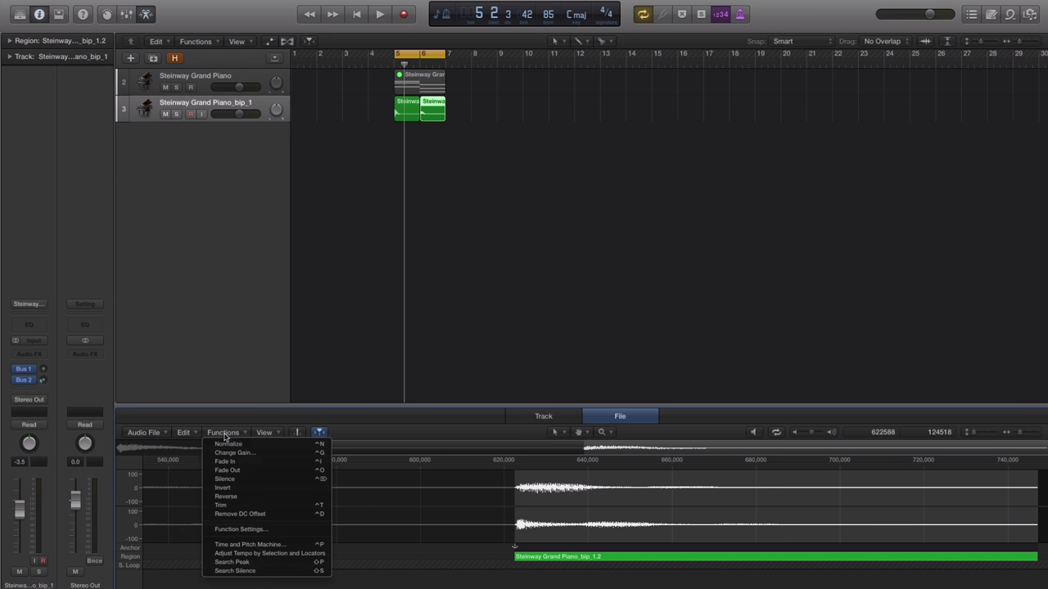
click(227, 497)
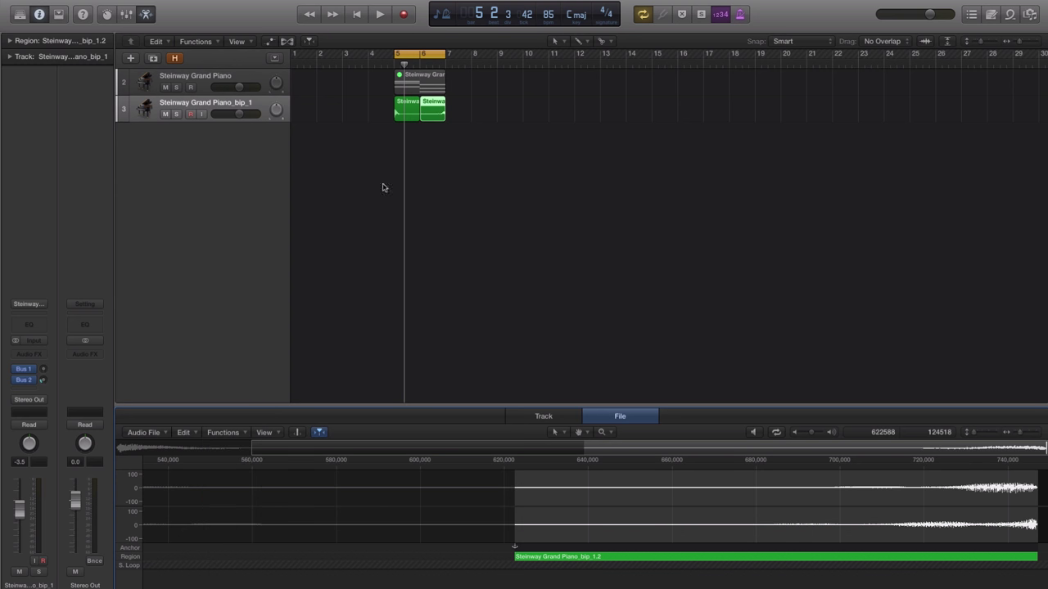
click(405, 115)
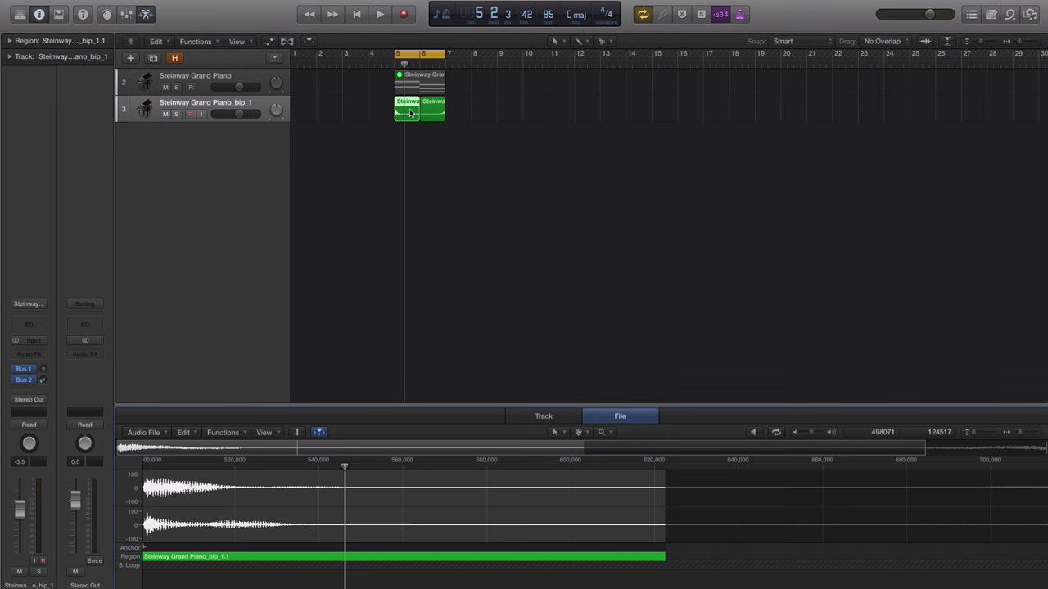
key(e)
key(e)
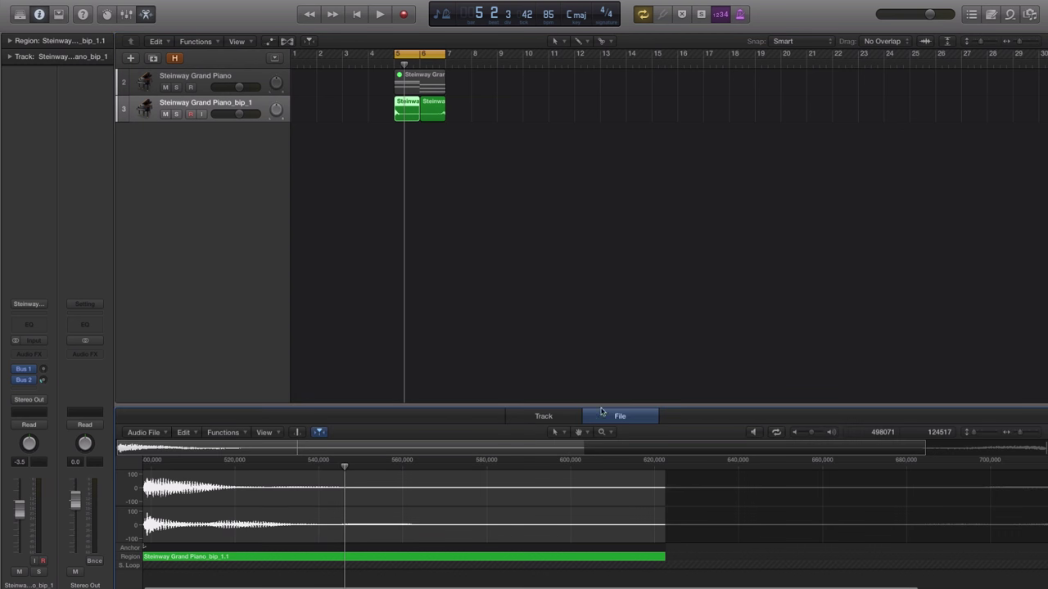
click(225, 433)
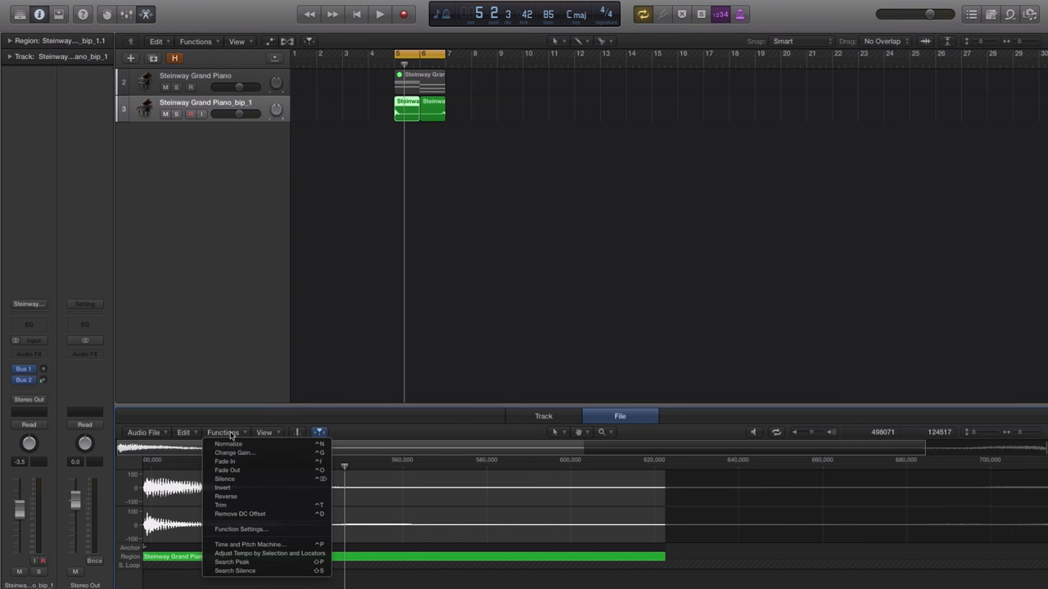
click(231, 497)
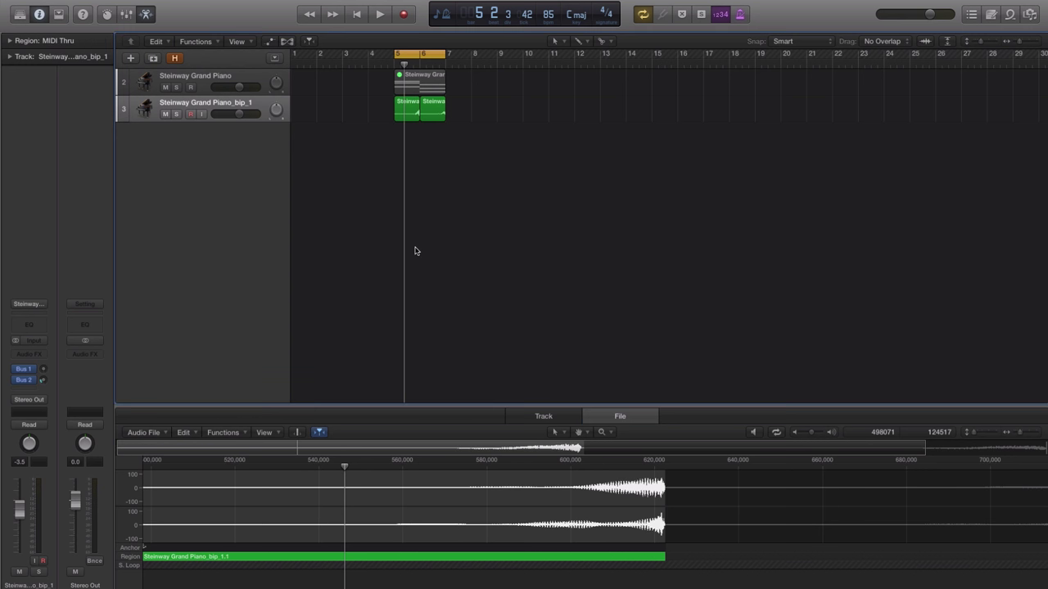
Step: Park the first reversed half at bar 9, move it to bar 6 after the other half, and play back
key(space)
drag(407, 108, 471, 145)
click(767, 227)
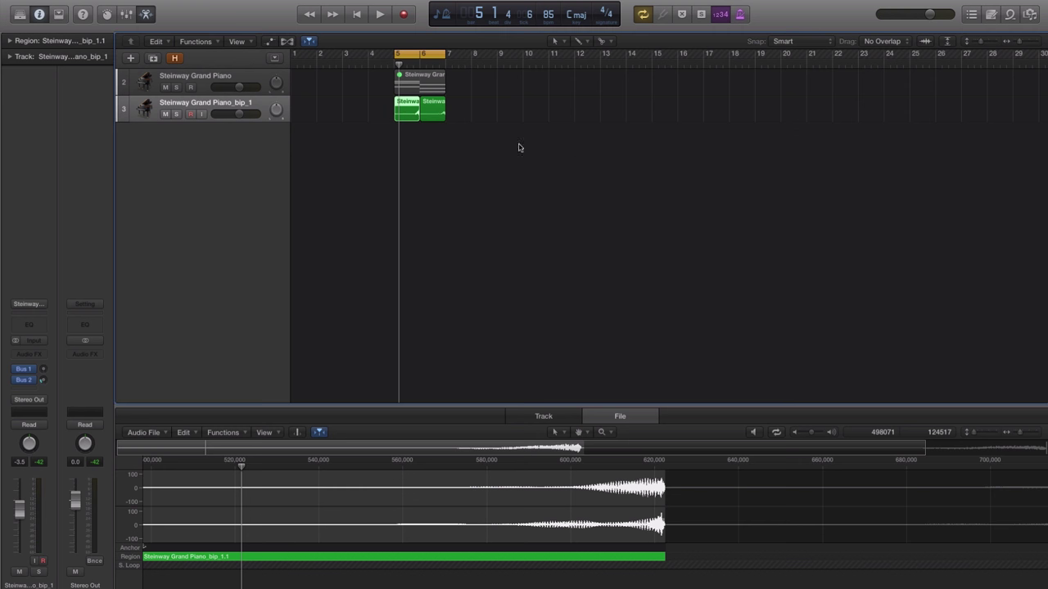
mouse_move(407, 118)
mouse_down()
mouse_move(509, 115)
mouse_move(403, 116)
mouse_up()
click(511, 111)
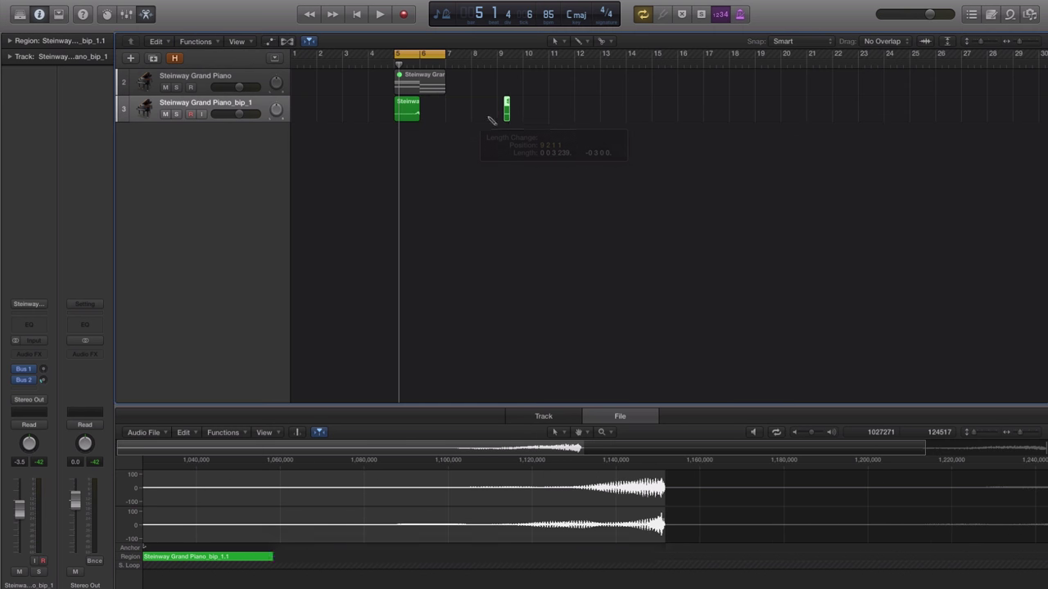
drag(517, 113, 437, 117)
key(space)
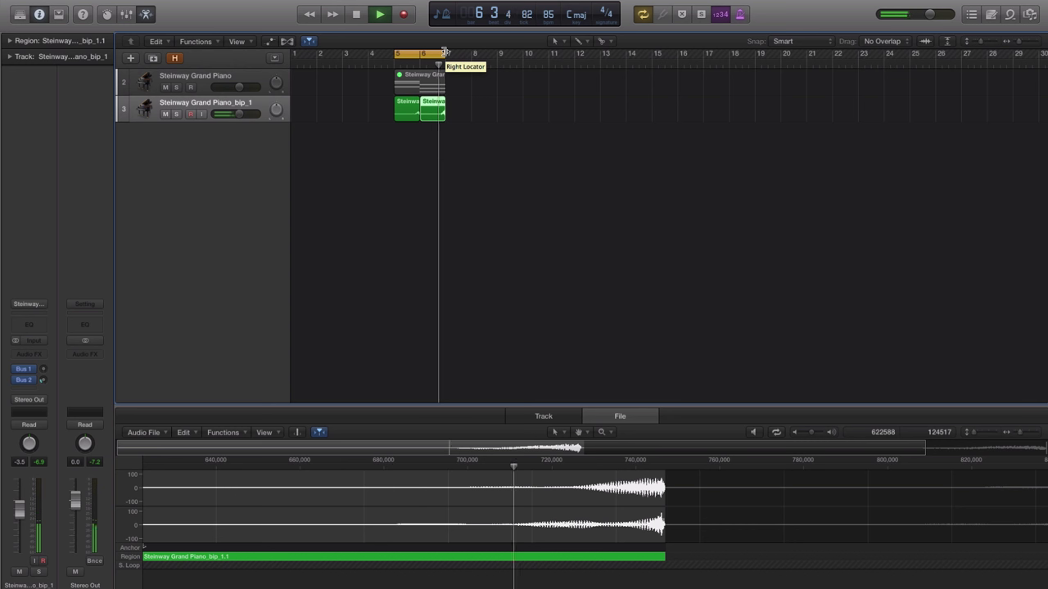
key(space)
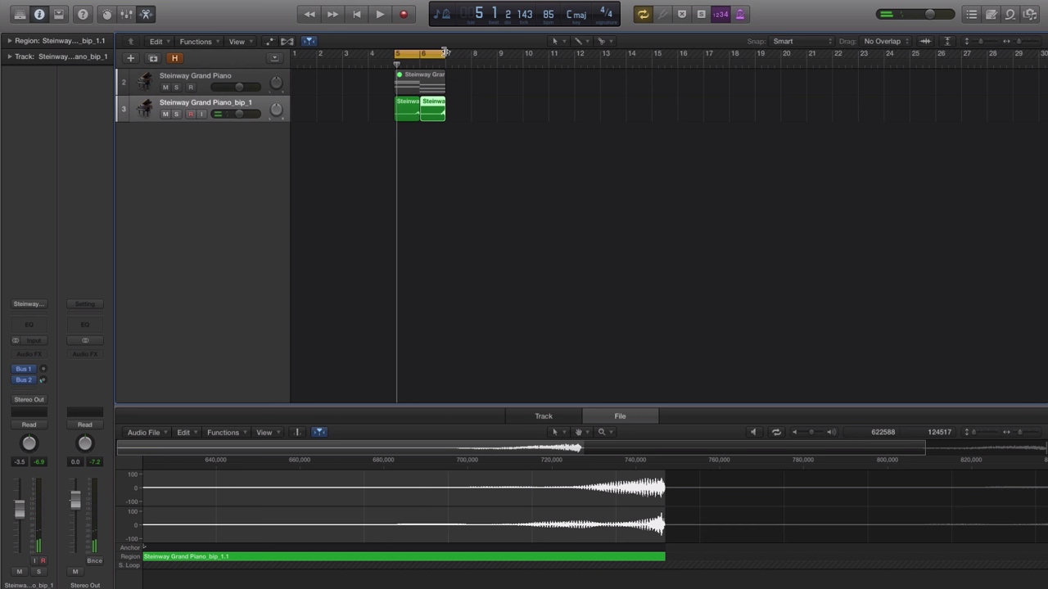
key(space)
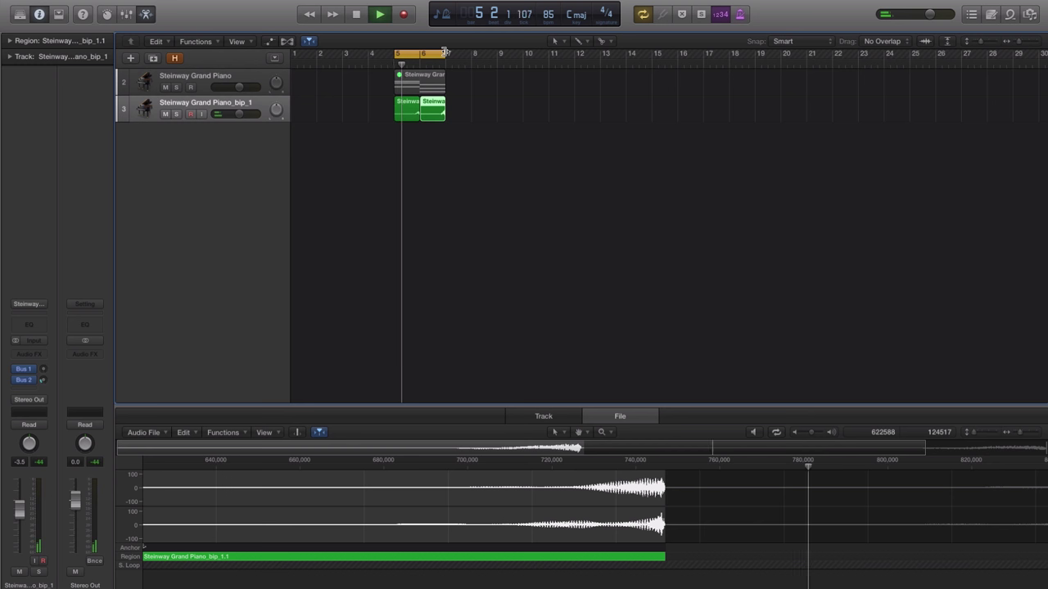